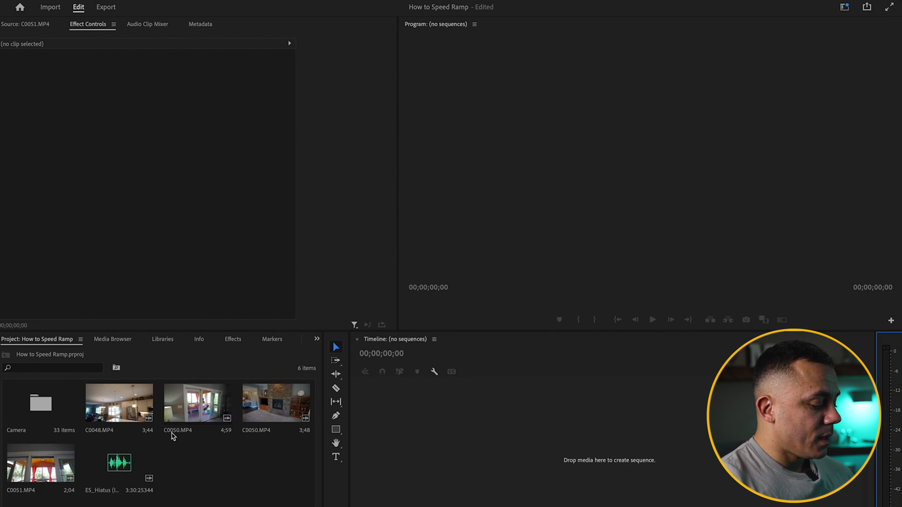
Interpret the C0048.MP4 footage with an assumed frame rate of 30 fps
click(135, 419)
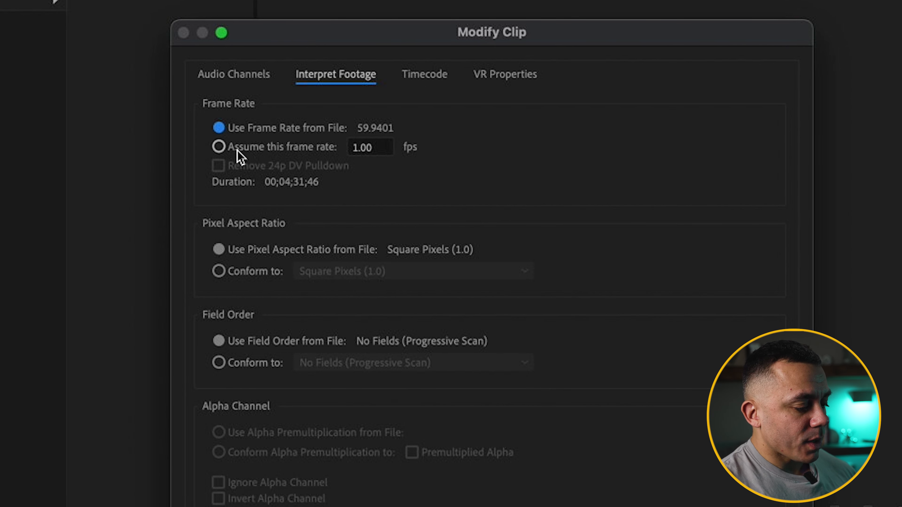
click(224, 148)
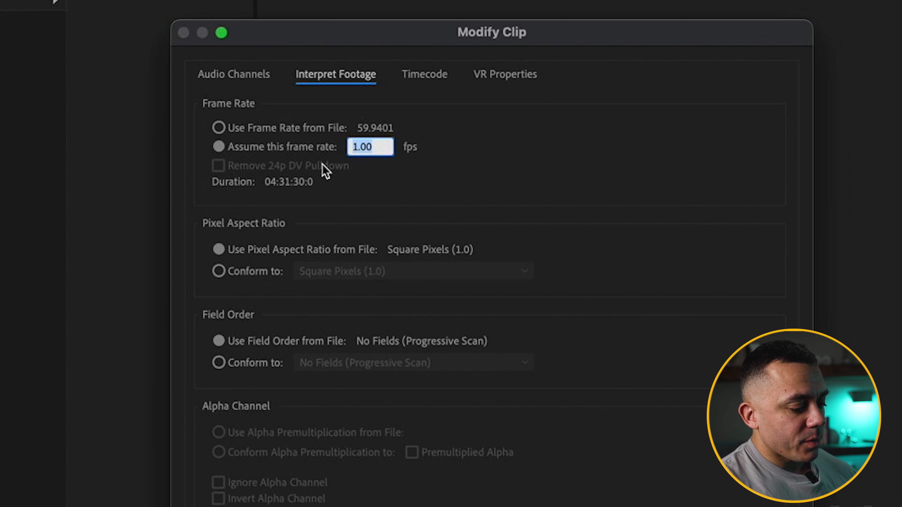
text(30)
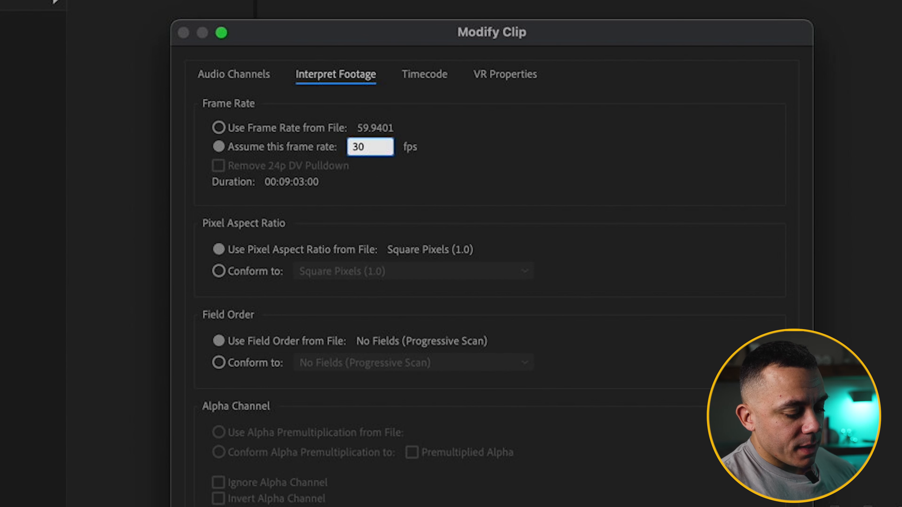
key(Return)
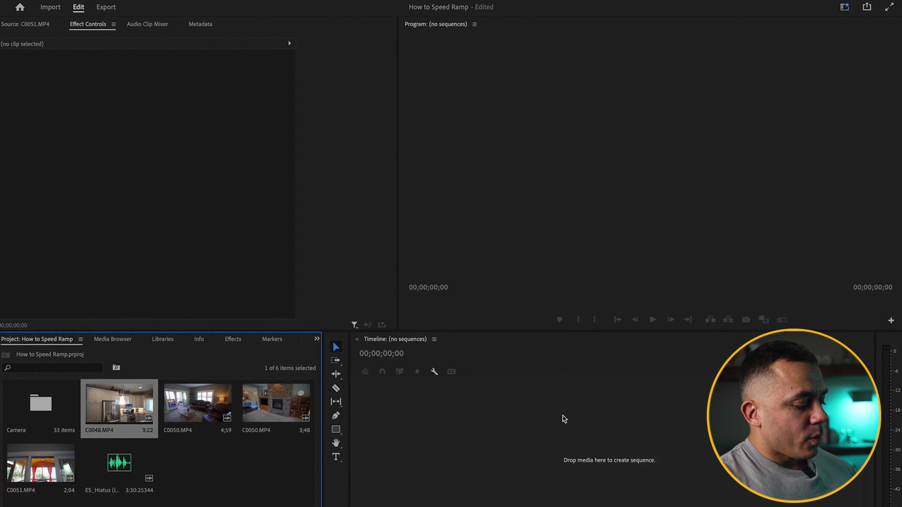
Create a sequence from C0048.MP4 and play it back
drag(122, 407, 415, 445)
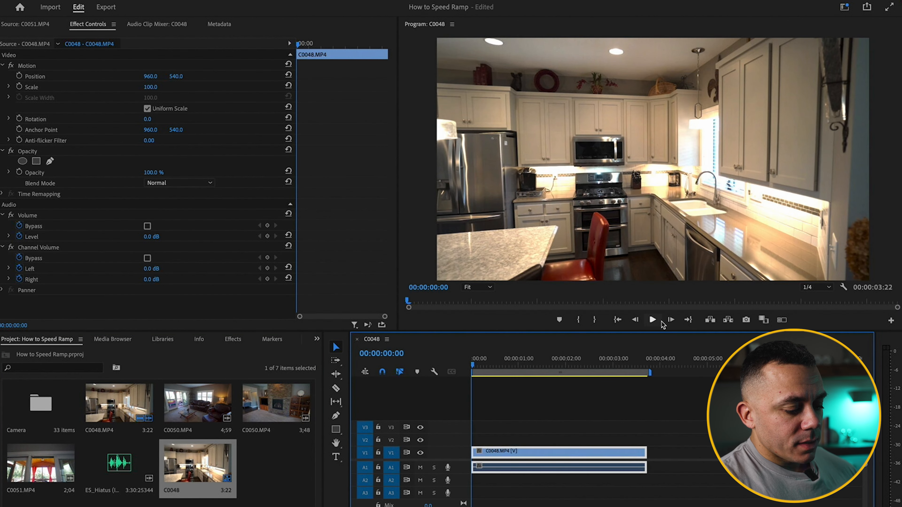
click(652, 319)
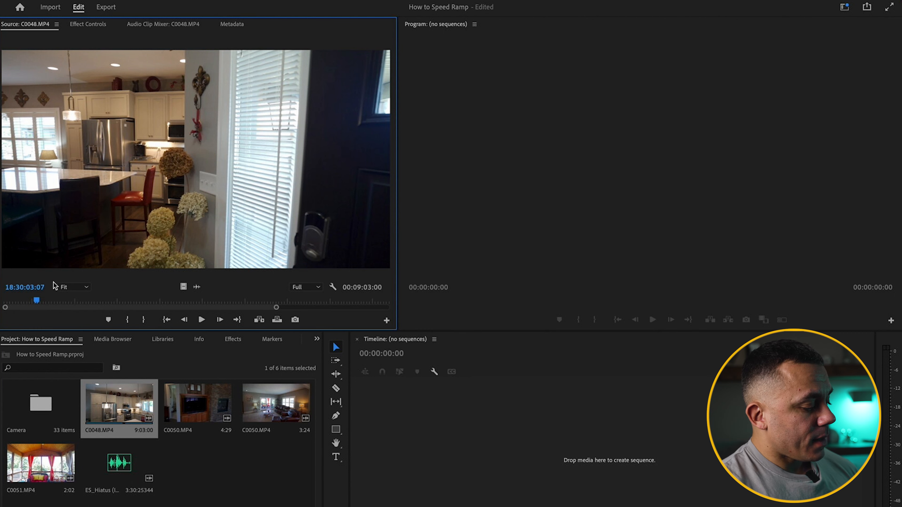
Mark an in and out range of about 8 seconds across the kitchen shot in C0048.MP4, ending at 18:32:47:16
drag(38, 305, 259, 309)
key(i)
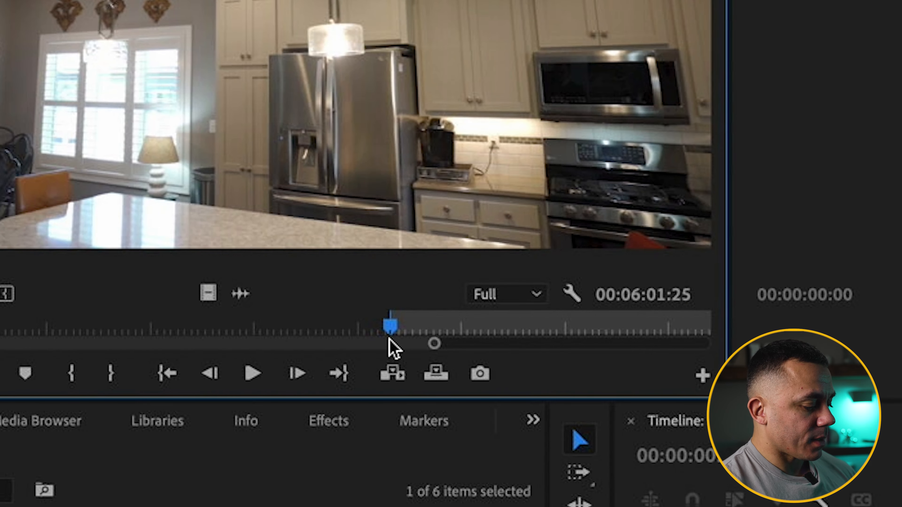
drag(398, 340, 422, 334)
key(o)
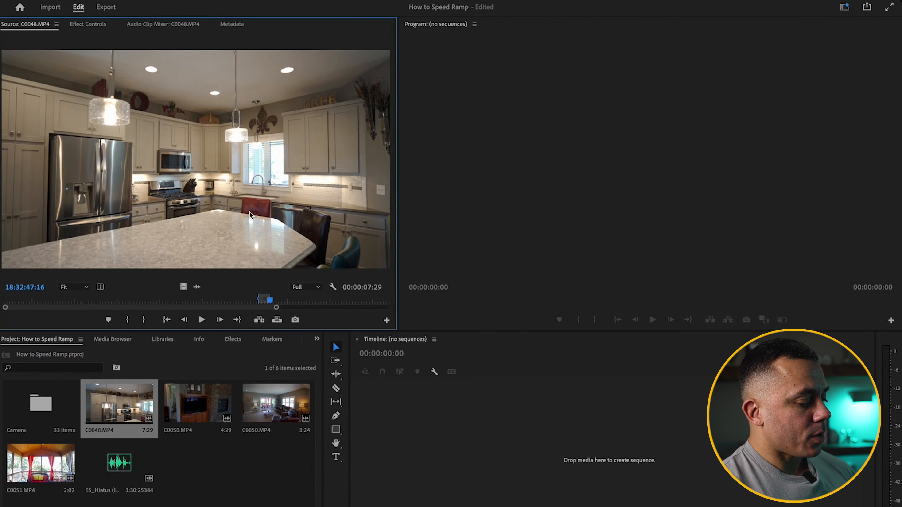
Create a sequence from the marked kitchen range and play it back
drag(243, 205, 434, 461)
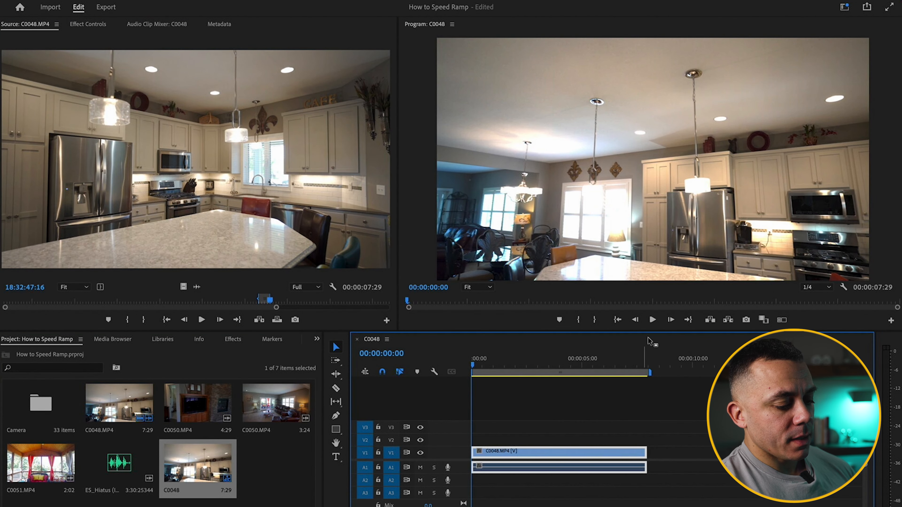
click(652, 319)
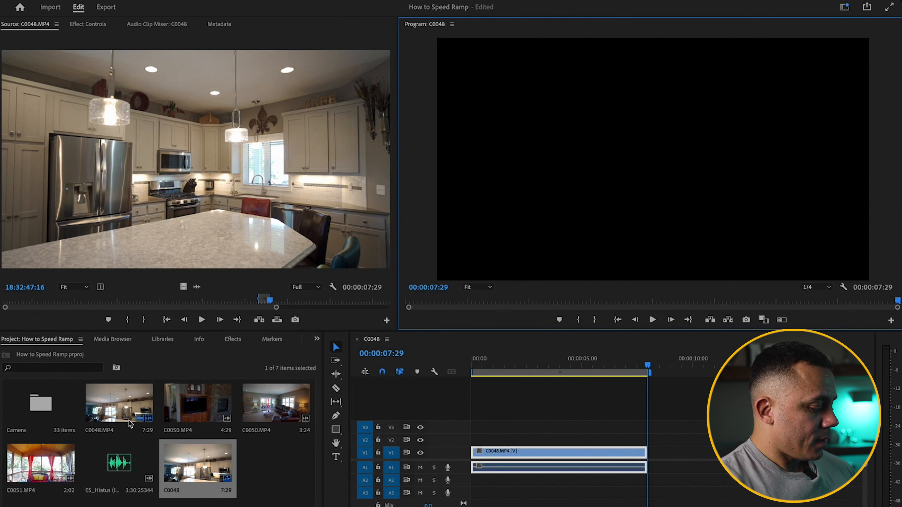
drag(647, 366, 538, 366)
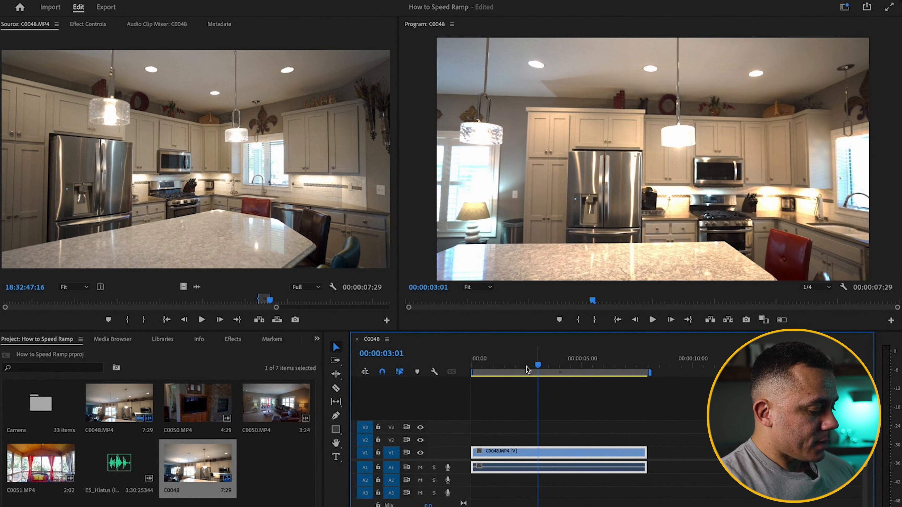
Mark the living room range 18:38:18:25 to 18:38:25:29 in C0050.MP4 and append it after the kitchen clip
drag(239, 300, 226, 299)
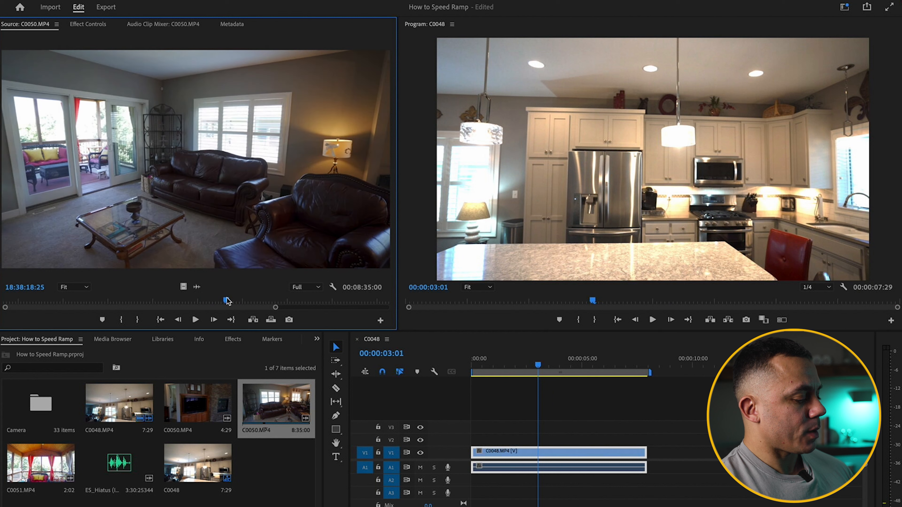
key(i)
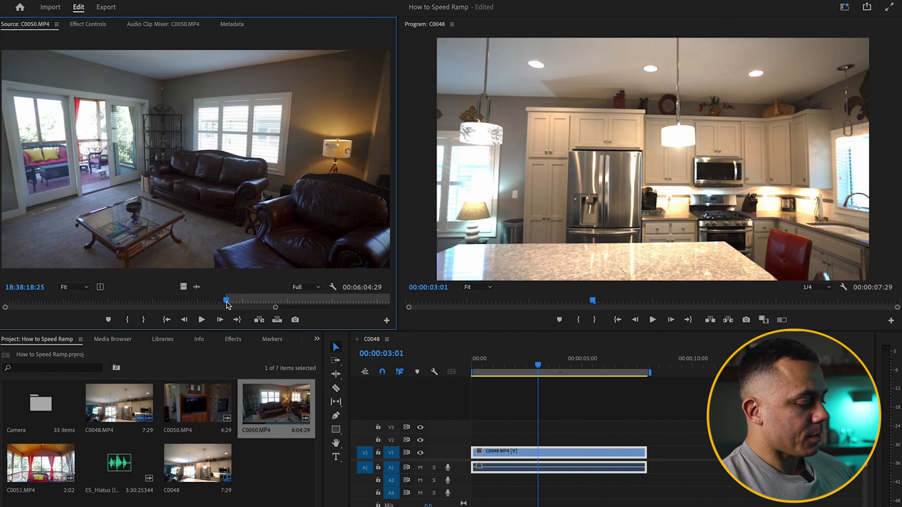
drag(228, 305, 238, 305)
key(o)
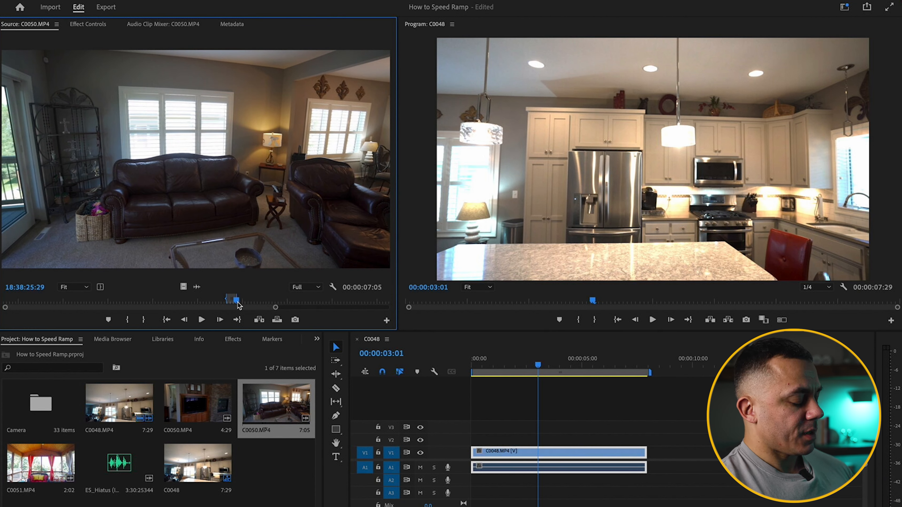
drag(226, 174, 653, 464)
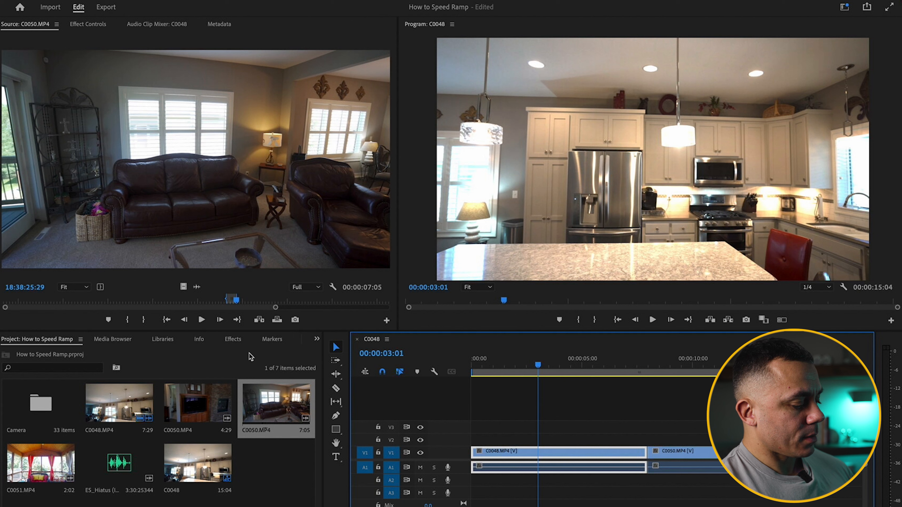
Mark a fireplace range of about 8 seconds in C0050.MP4, ending at 18:39:55:09, and append it as the third clip
click(353, 300)
drag(354, 300, 371, 301)
drag(298, 206, 829, 441)
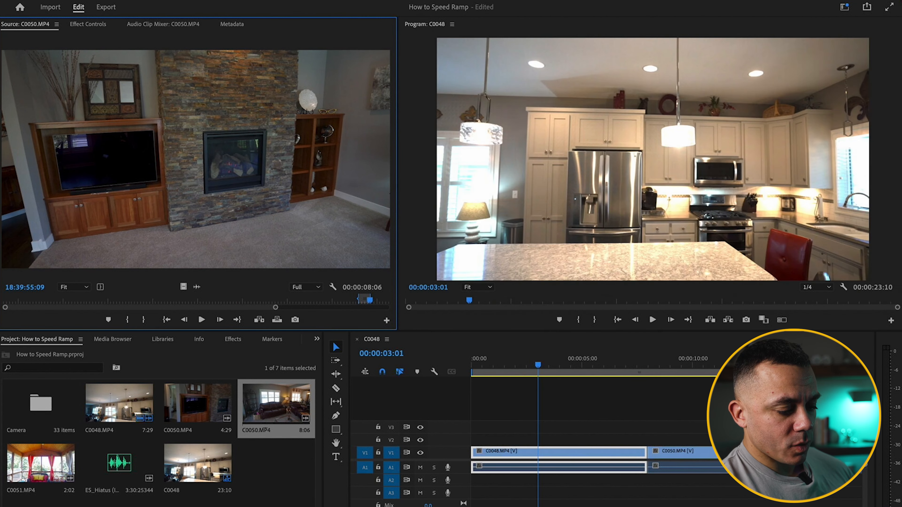
key(space)
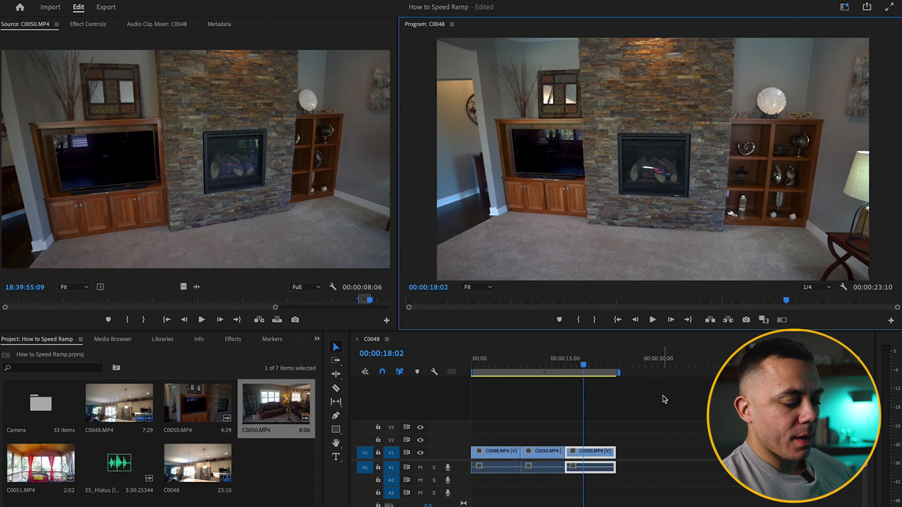
Remove the linked audio from the three video clips and place the ES_Hiatus music at the start of track A1
right_click(495, 455)
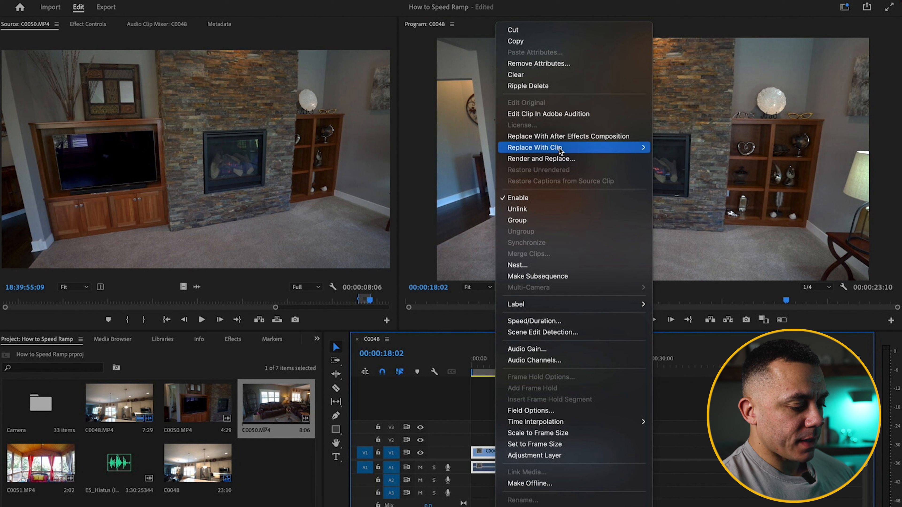
click(517, 221)
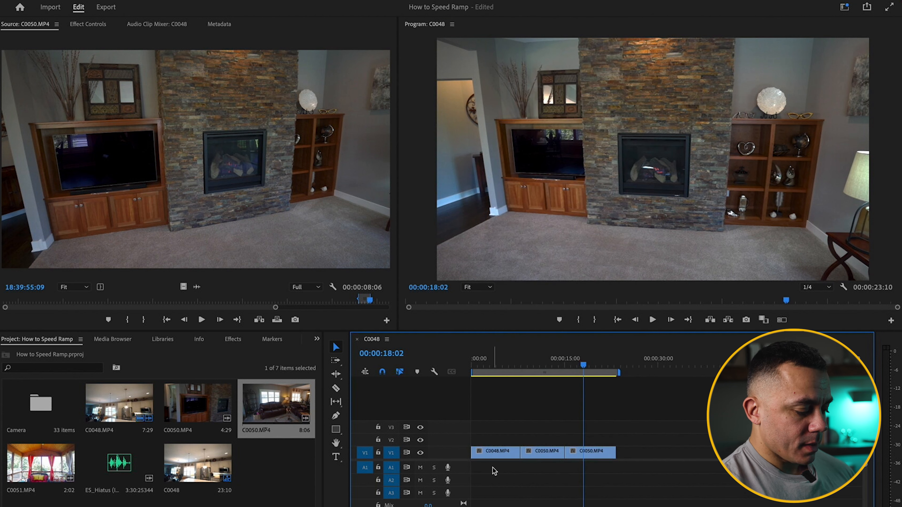
drag(122, 474, 478, 468)
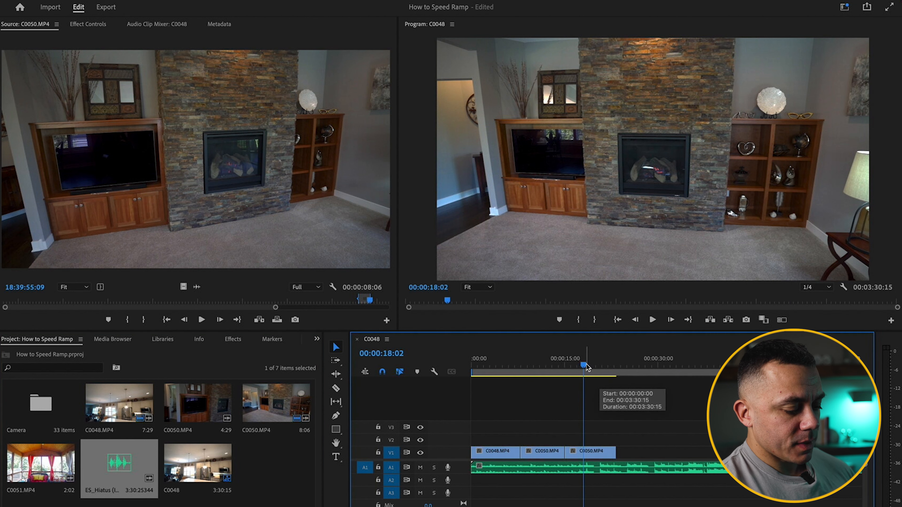
Cut the music just before 00:00:27:27, delete its opening part and move the remainder to the start of the sequence
drag(583, 365, 600, 372)
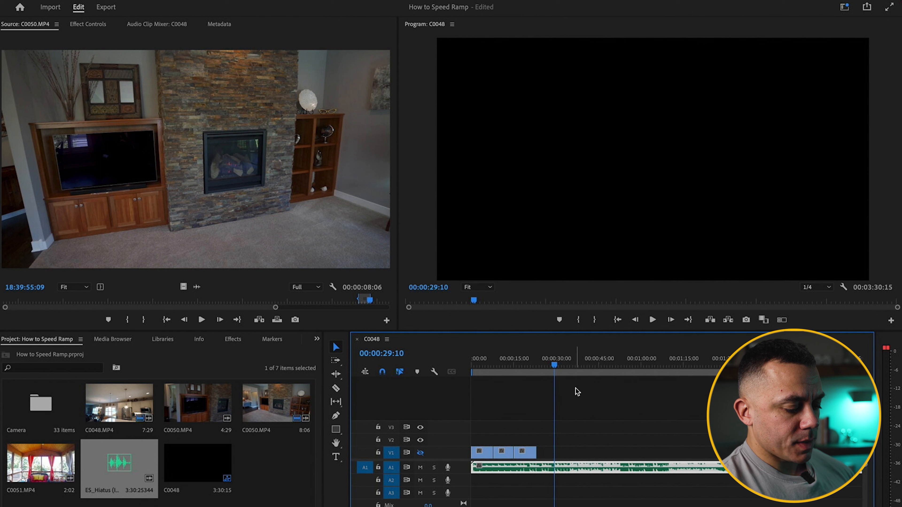
click(551, 369)
drag(550, 370, 550, 365)
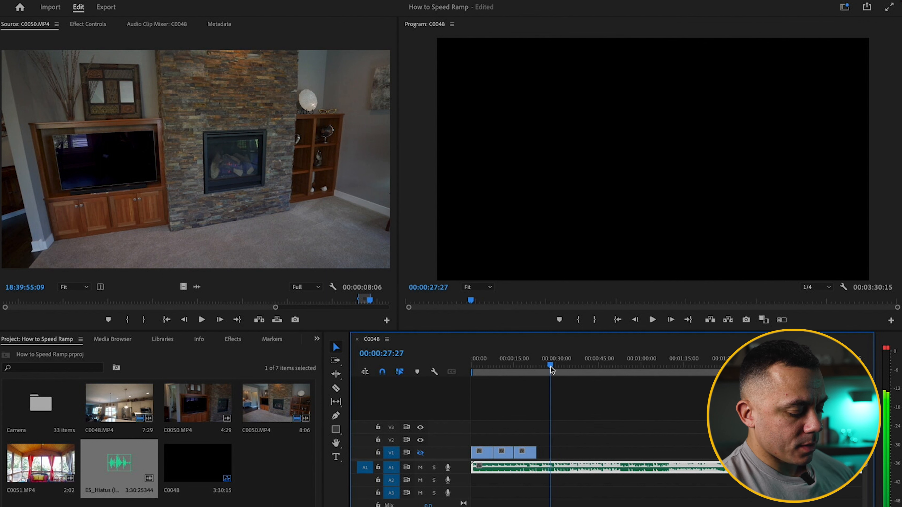
key(c)
click(542, 468)
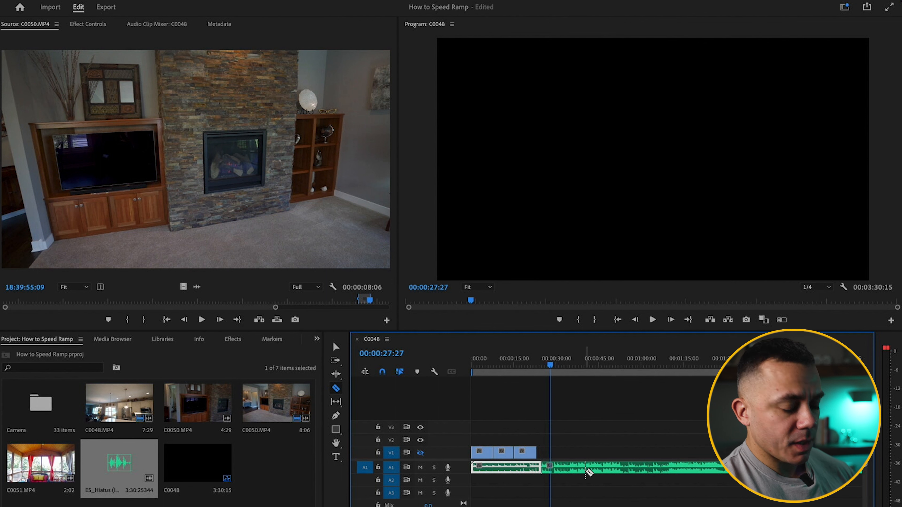
key(v)
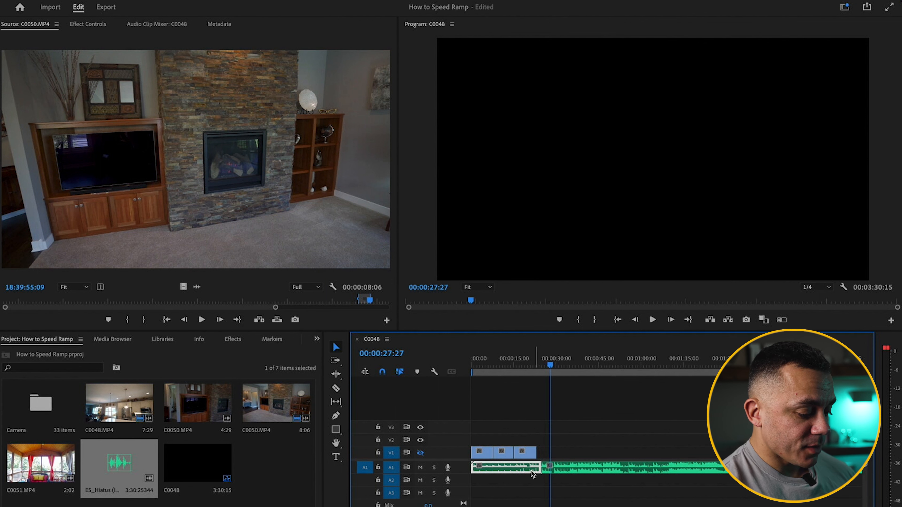
key(Delete)
drag(574, 473, 504, 473)
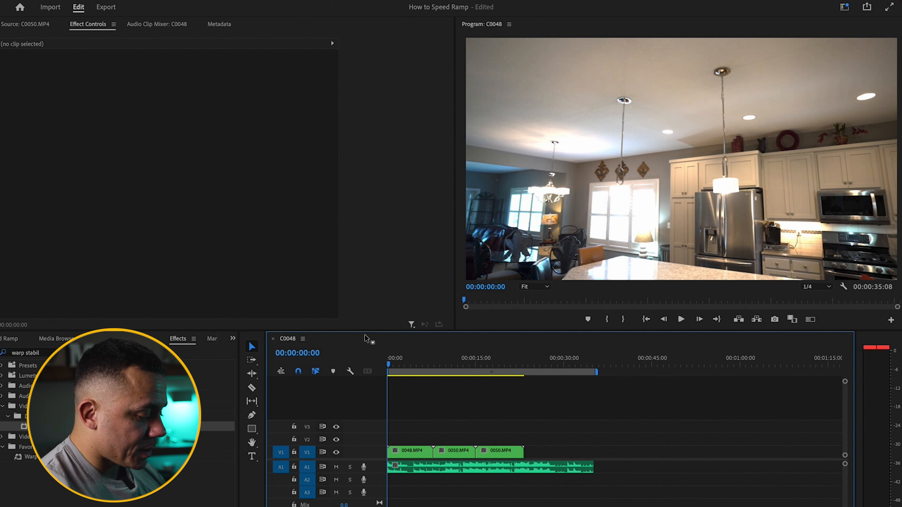
Make track V1 taller and show the Time Remapping Speed line on all three of its clips
drag(365, 332, 348, 193)
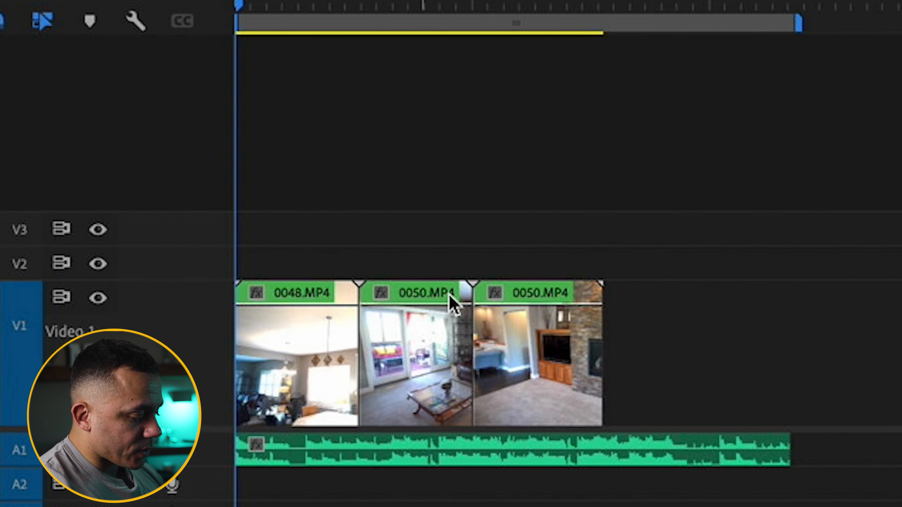
click(256, 294)
mouse_move(334, 397)
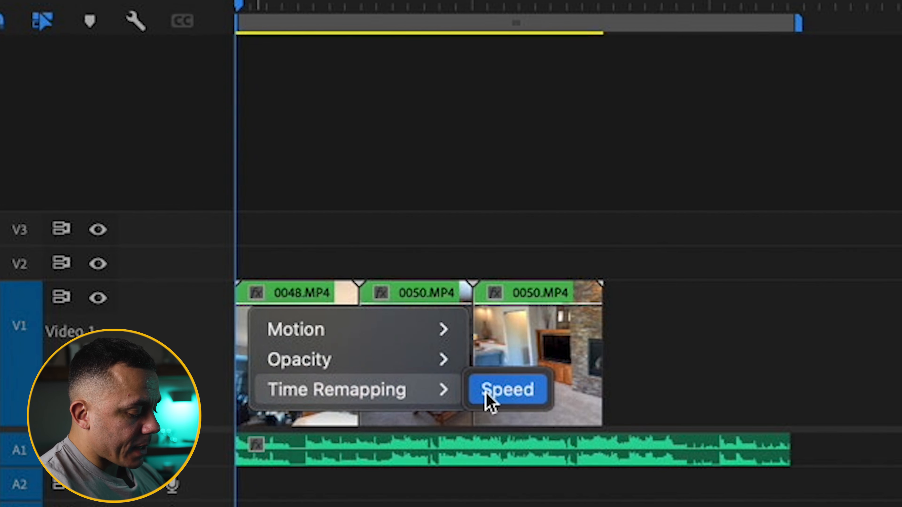
click(506, 402)
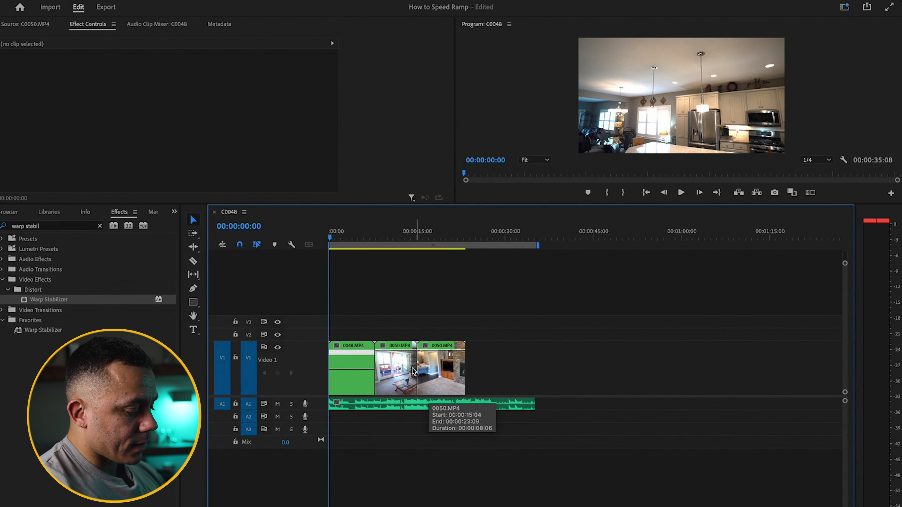
click(383, 295)
mouse_move(423, 382)
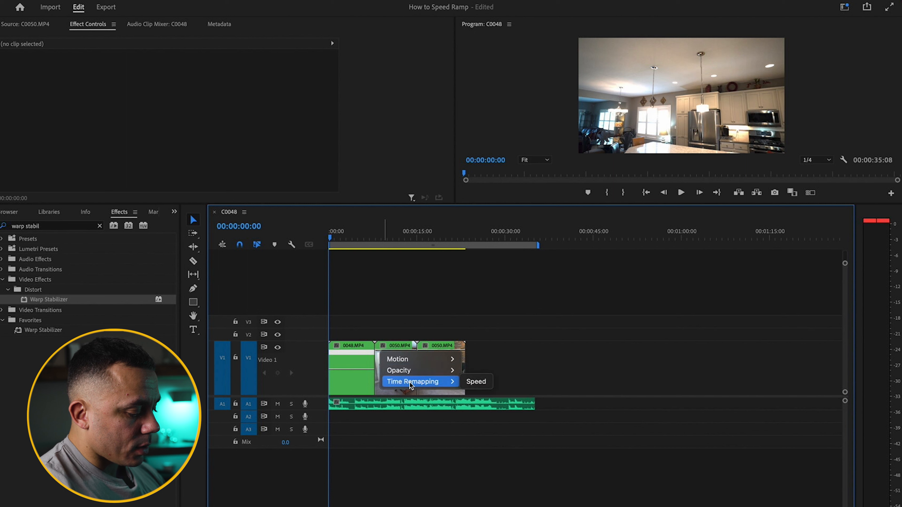
click(475, 382)
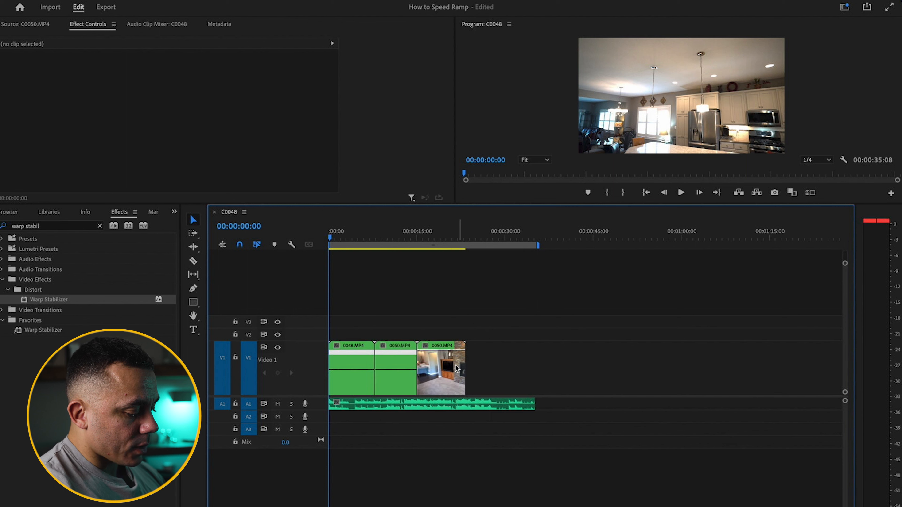
click(425, 347)
mouse_move(447, 380)
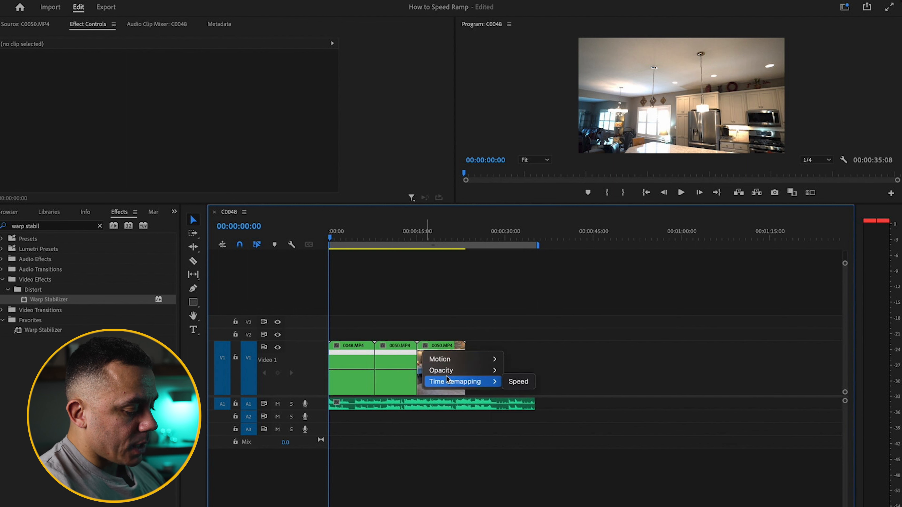
click(518, 381)
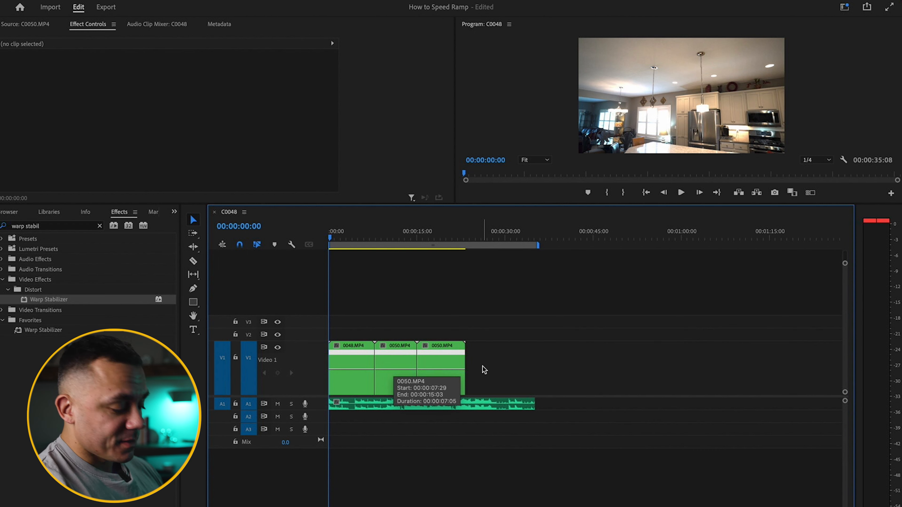
Fit the three clips to the timeline width, enlarge the program preview and play the sequence from the start
key(backslash)
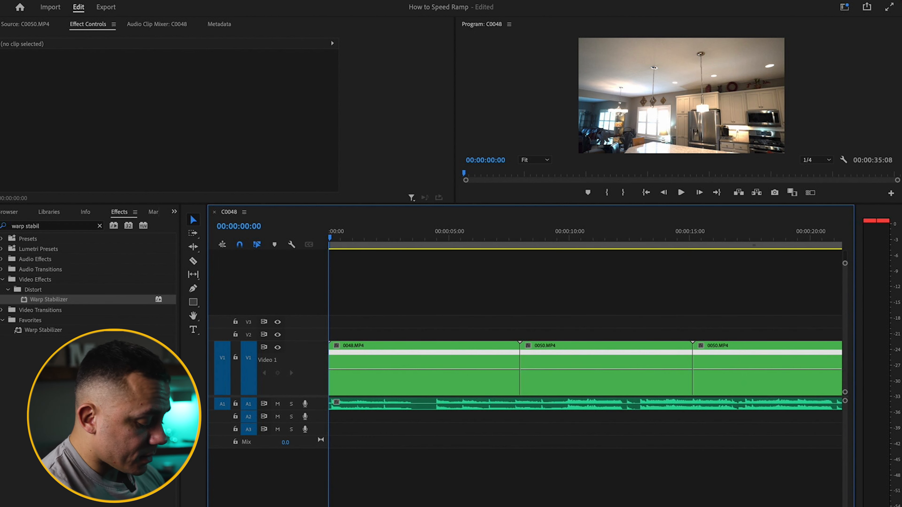
drag(459, 204, 459, 238)
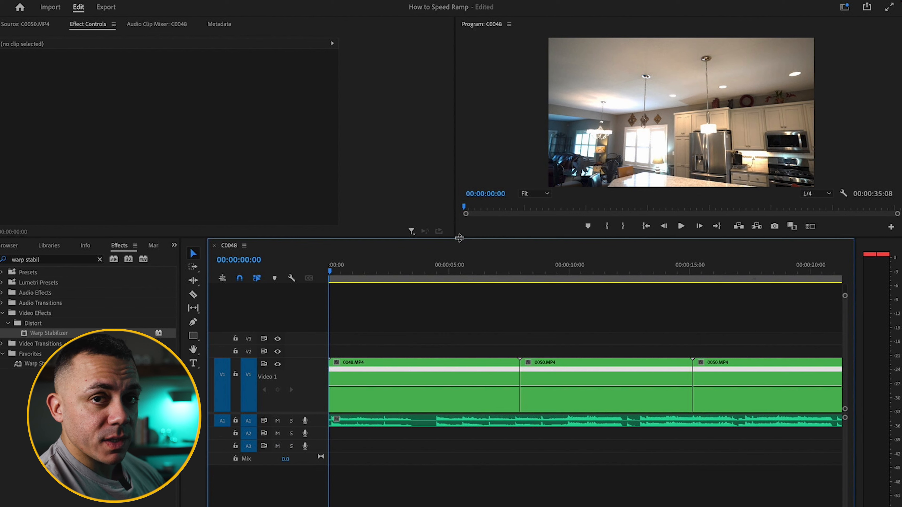
key(space)
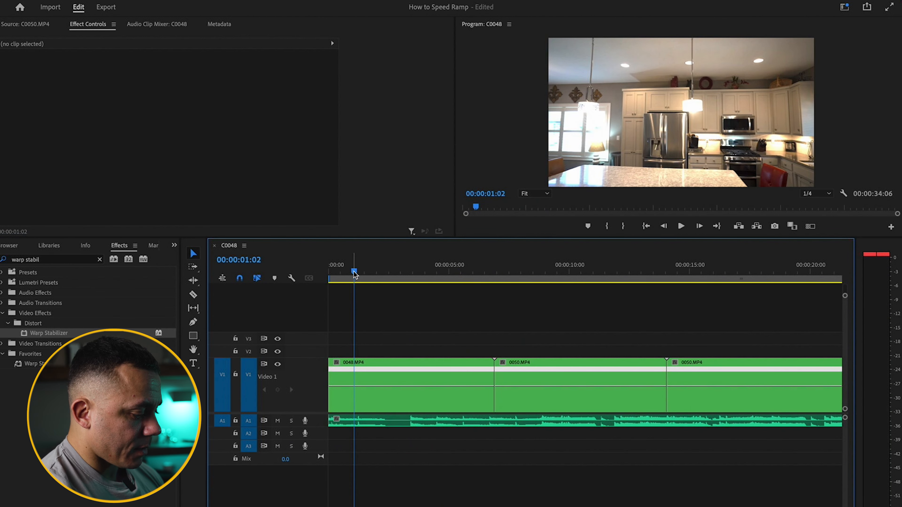
Add a speed keyframe about two-thirds through the first clip, 0048.MP4, and raise the speed of the section after it
drag(354, 275, 453, 286)
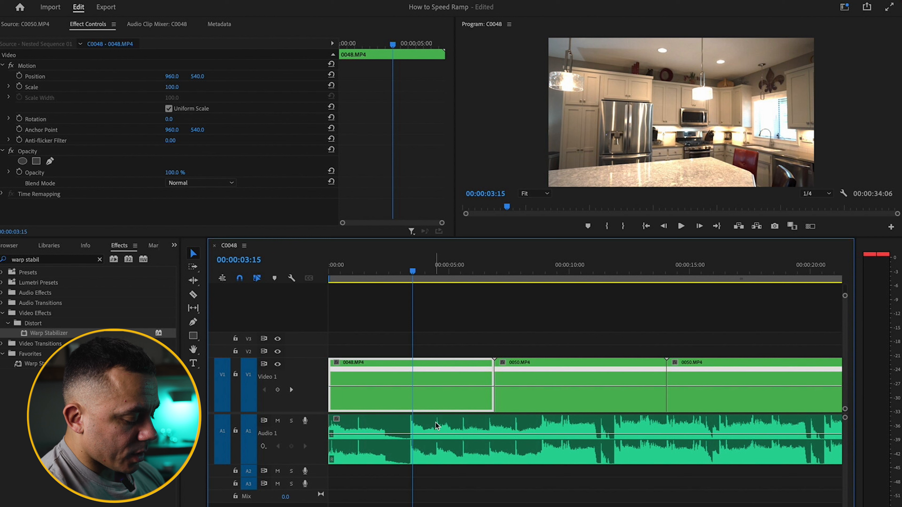
drag(412, 273, 494, 311)
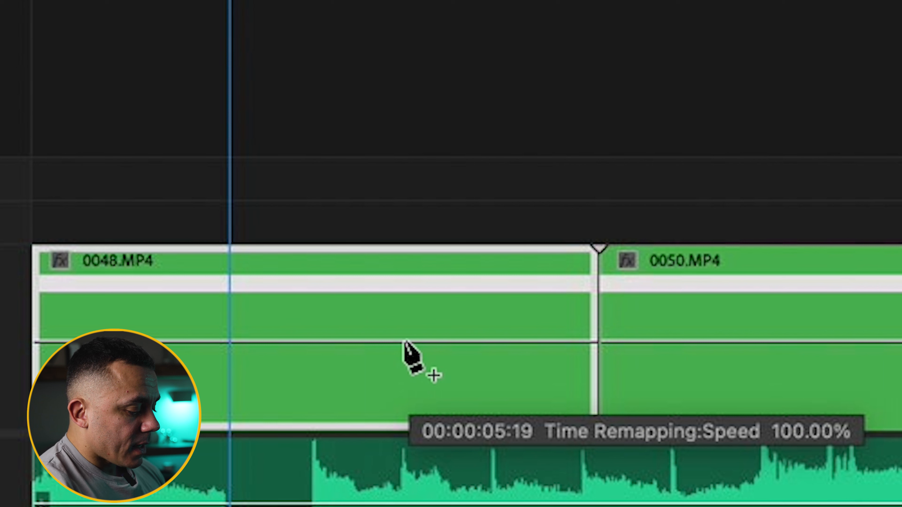
click(396, 342)
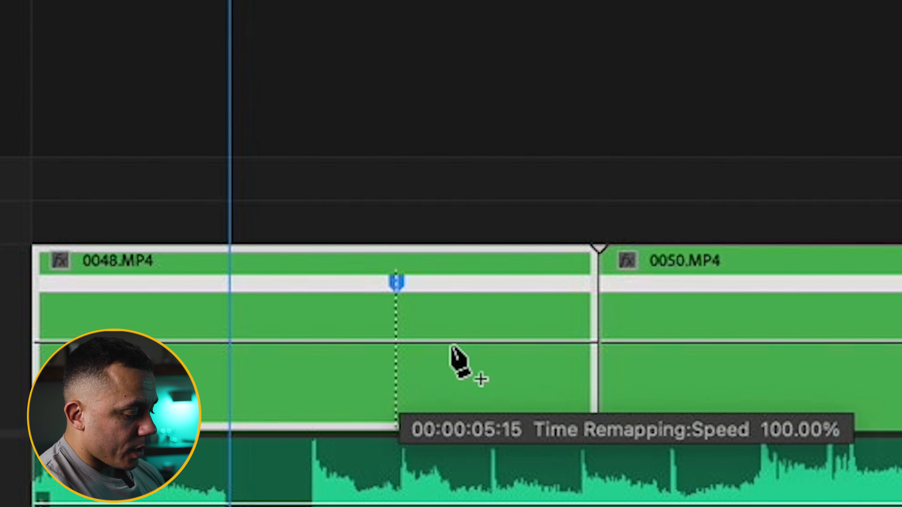
key(v)
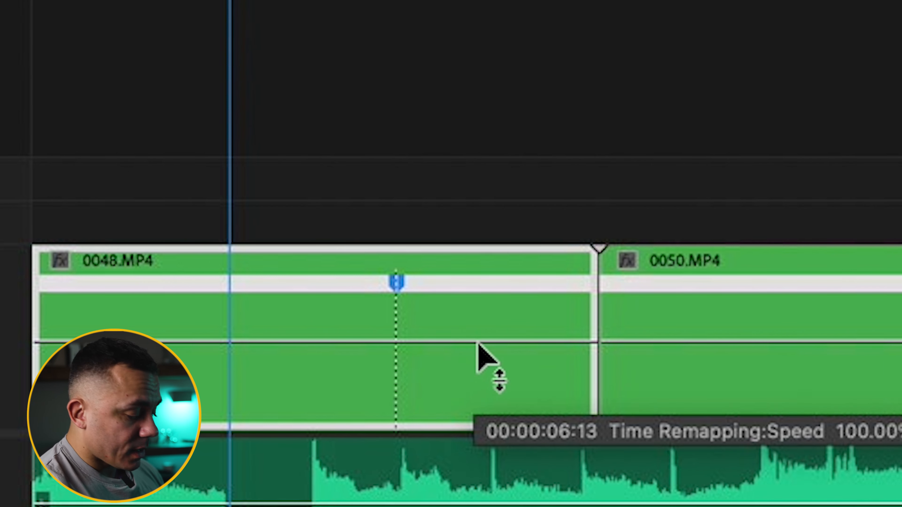
drag(476, 343, 478, 263)
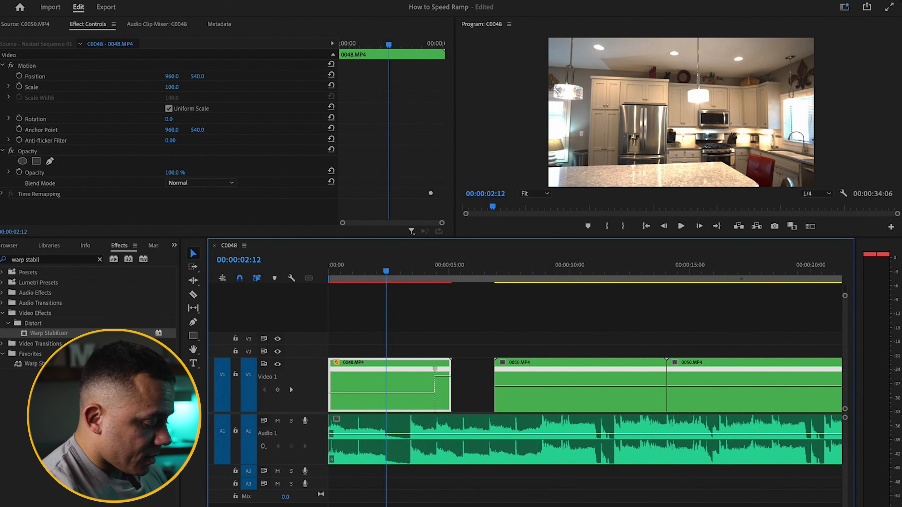
Spread the first clip's speed keyframe into a gradual ramp near the clip's end and play the transition
key(=)
key(=)
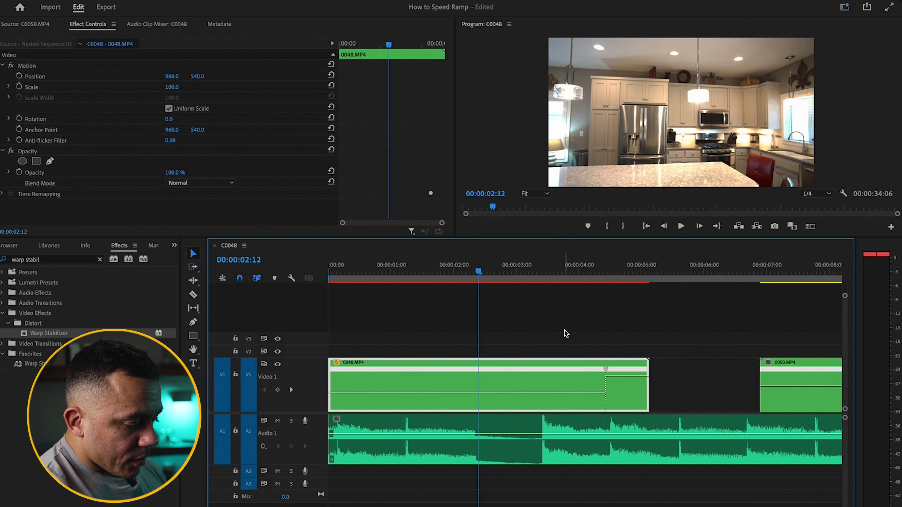
key(space)
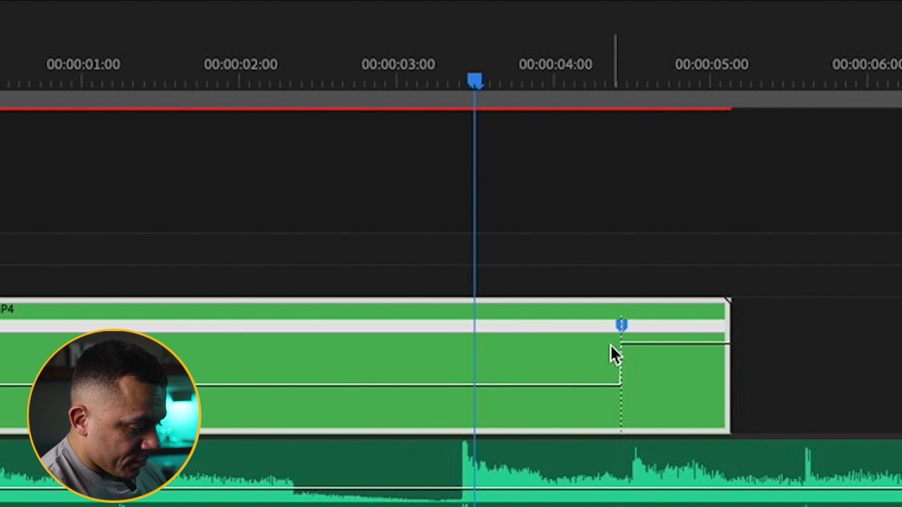
drag(627, 333, 736, 339)
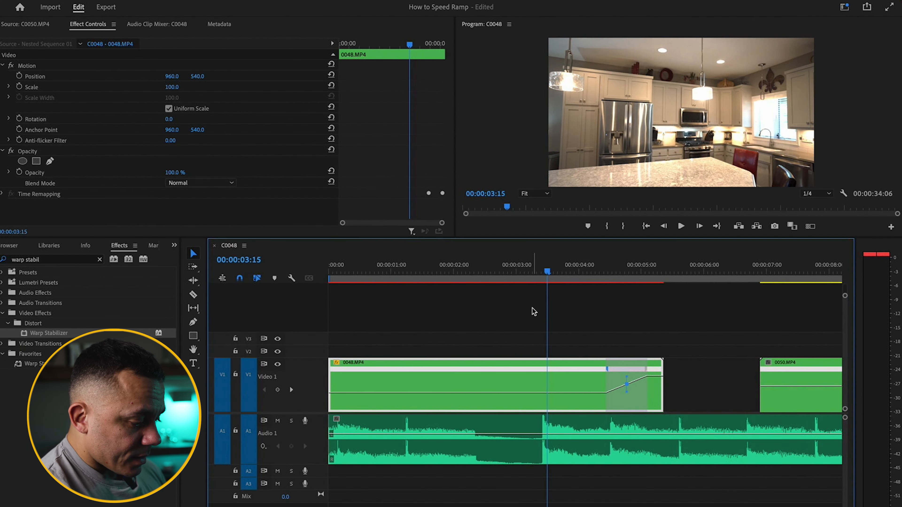
key(space)
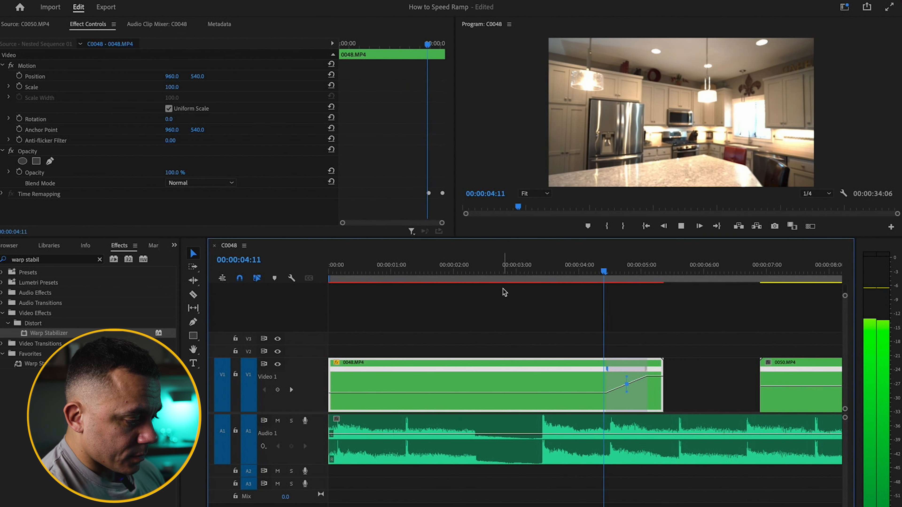
key(space)
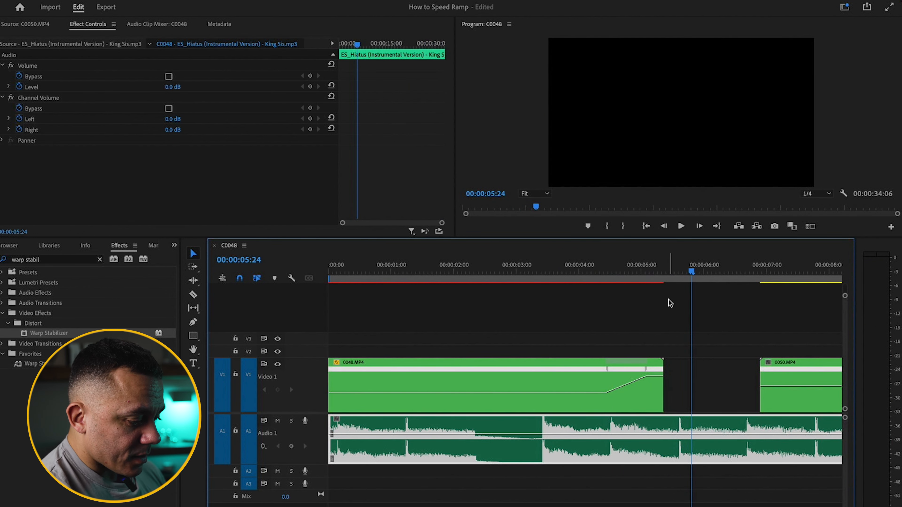
Raise the speed of the first clip's fast end section further and bend its ramp into a smooth S-curve
click(661, 377)
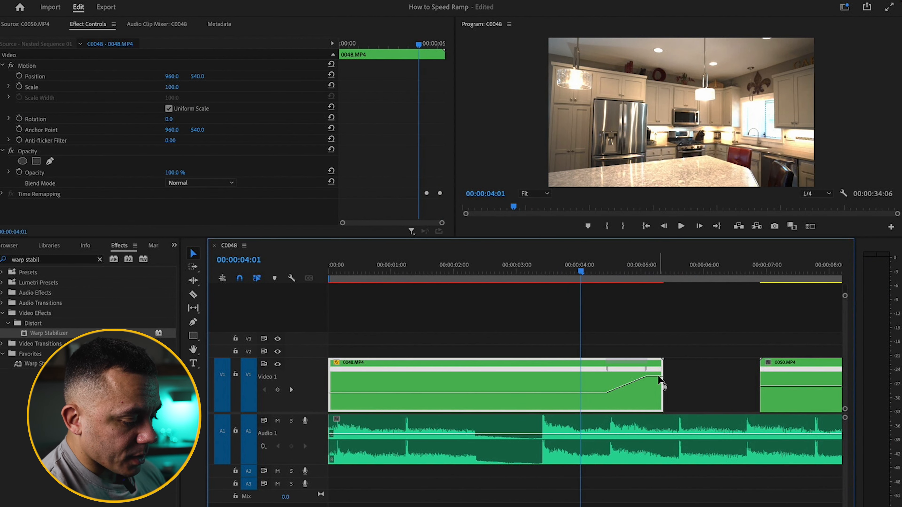
drag(661, 376, 661, 375)
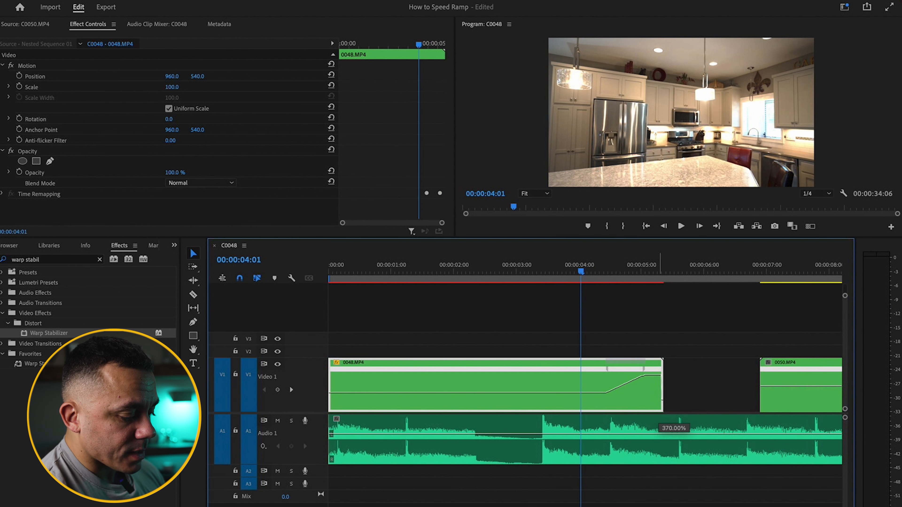
drag(661, 375, 658, 373)
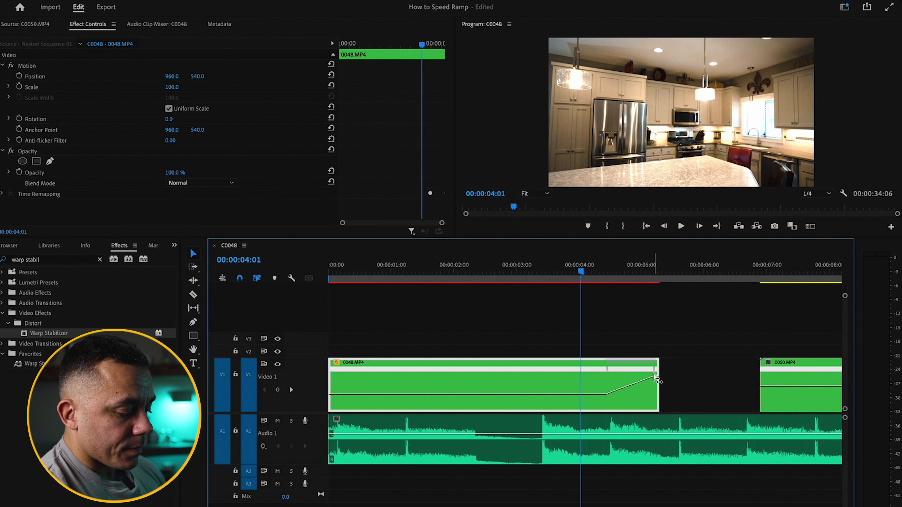
click(607, 371)
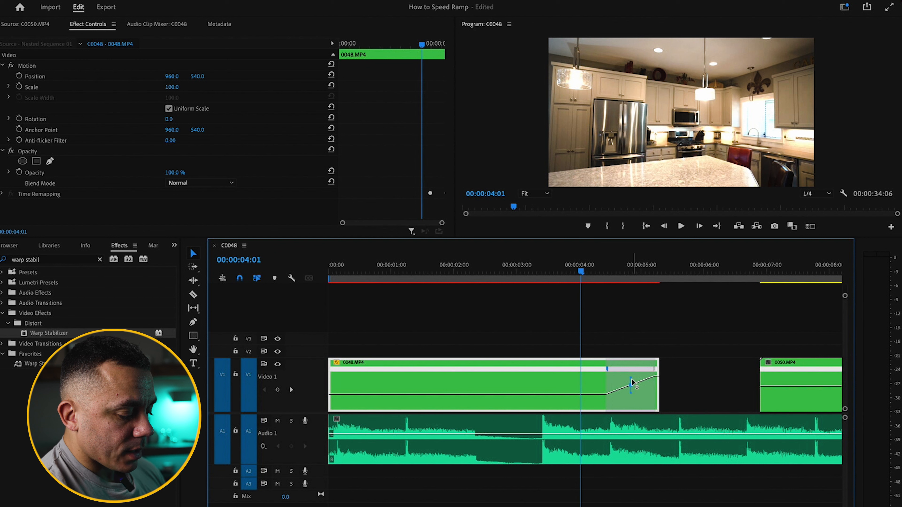
drag(631, 394, 622, 397)
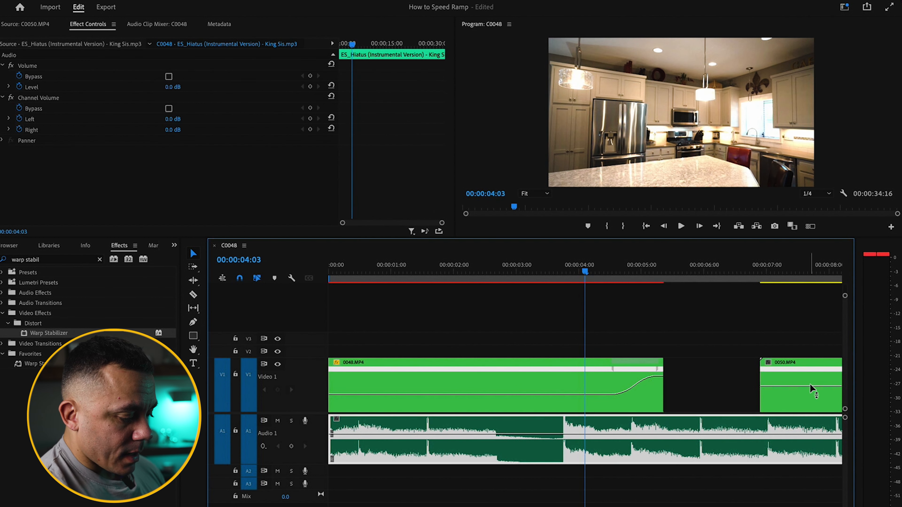
Move the second clip against the first, add a speed keyframe over one second into it and raise the speed before that keyframe
drag(808, 377, 714, 374)
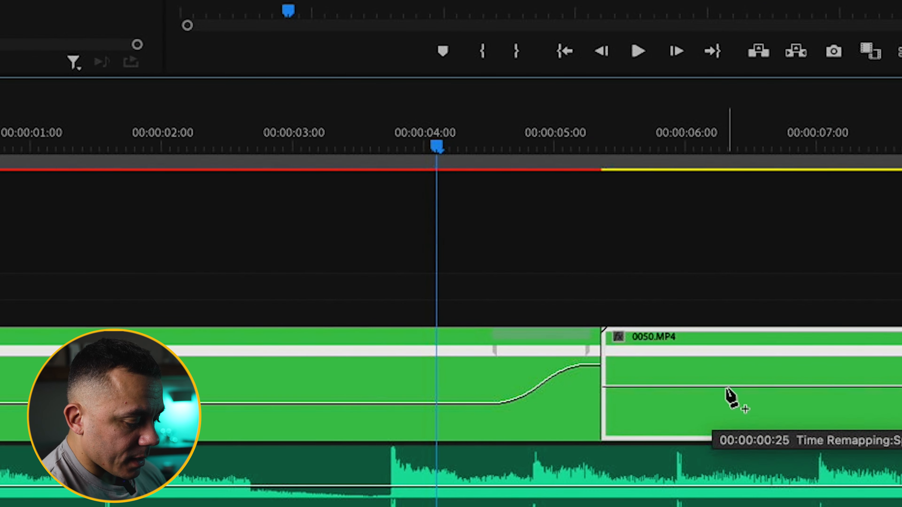
click(783, 386)
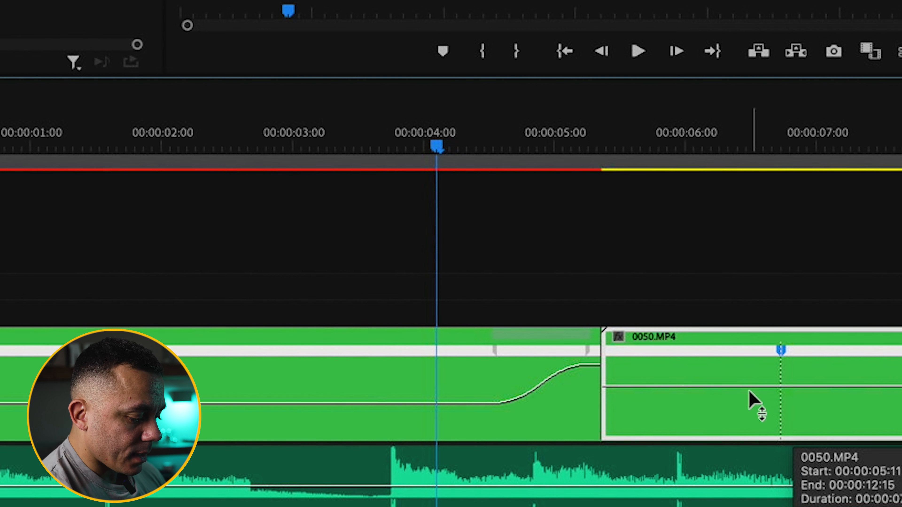
click(736, 387)
drag(736, 387, 736, 299)
drag(737, 73, 736, 75)
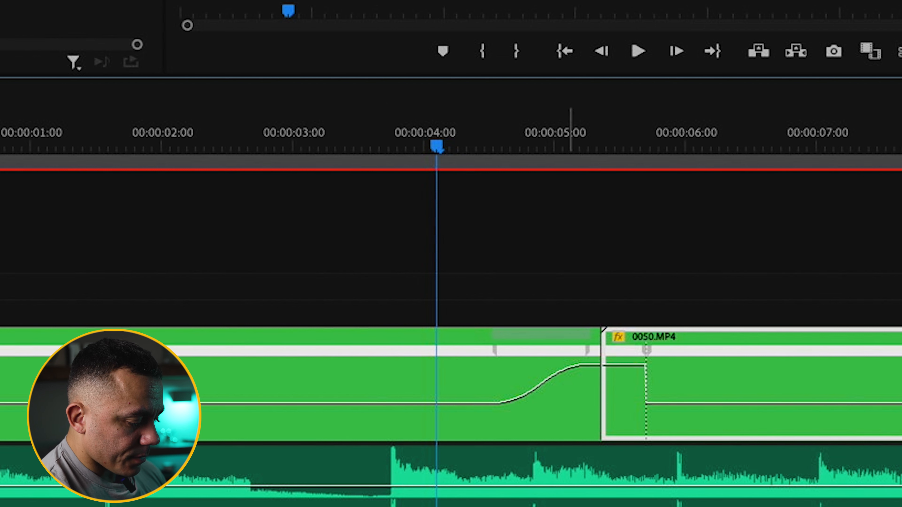
Spread the second clip's keyframe into a smooth slow-down ramp starting near the cut and fine-tune the ramp lengths on both sides
drag(647, 366, 603, 366)
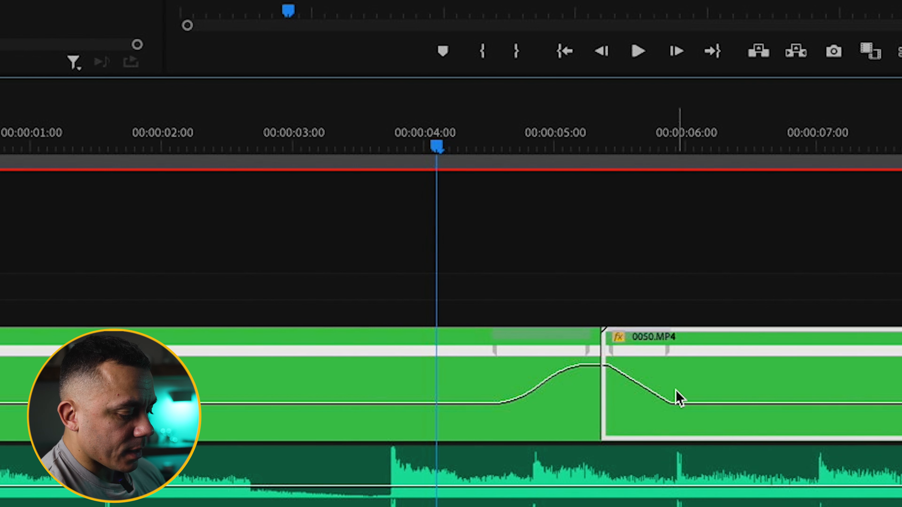
click(643, 421)
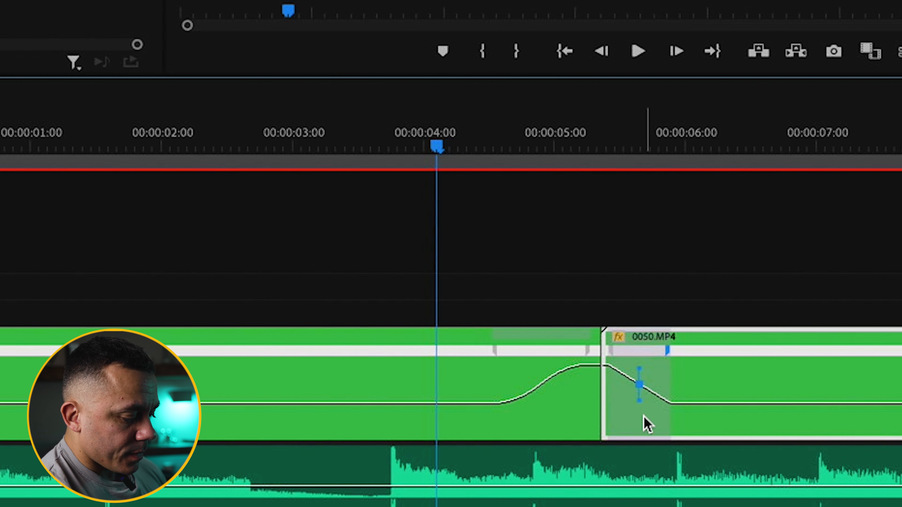
drag(639, 404, 735, 343)
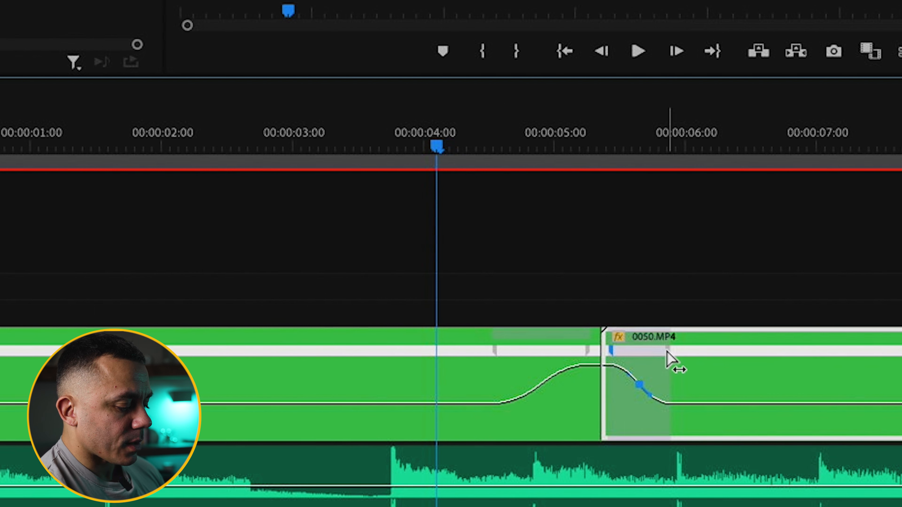
mouse_move(496, 354)
mouse_down()
mouse_move(520, 356)
mouse_move(508, 355)
mouse_up()
drag(668, 353, 678, 354)
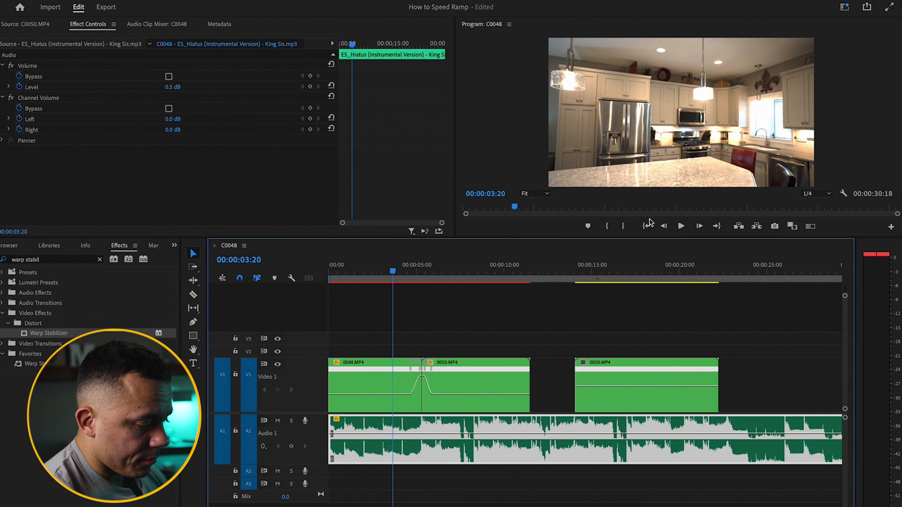
Play the first transition, shift the music slightly later and extend its start back to the beginning of the sequence
click(680, 227)
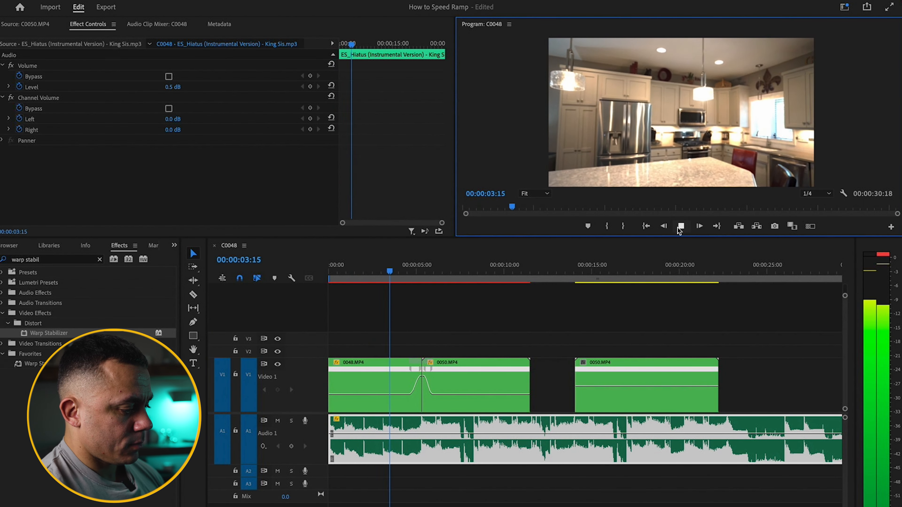
drag(476, 275, 407, 274)
drag(437, 426, 443, 425)
drag(336, 439, 325, 431)
Play the sequence from the start to check the first speed ramp against the music
drag(389, 274, 305, 273)
key(space)
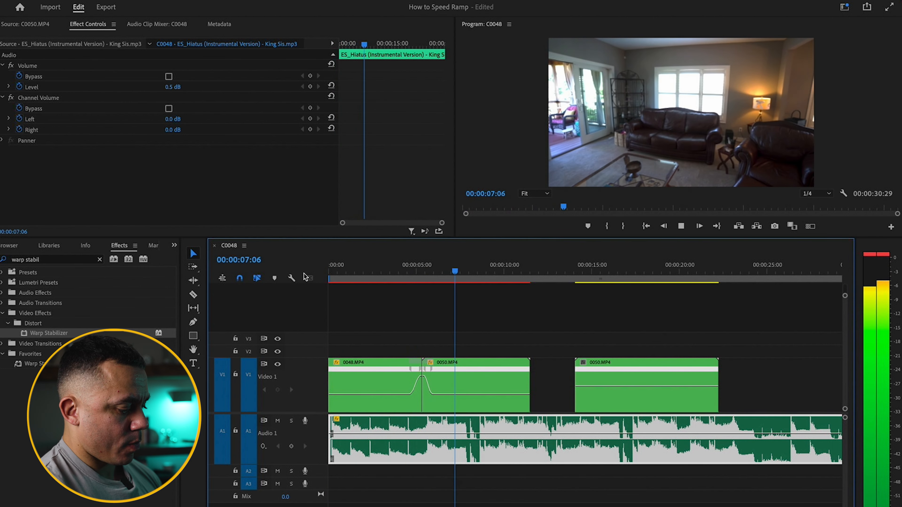
drag(479, 273, 297, 270)
key(space)
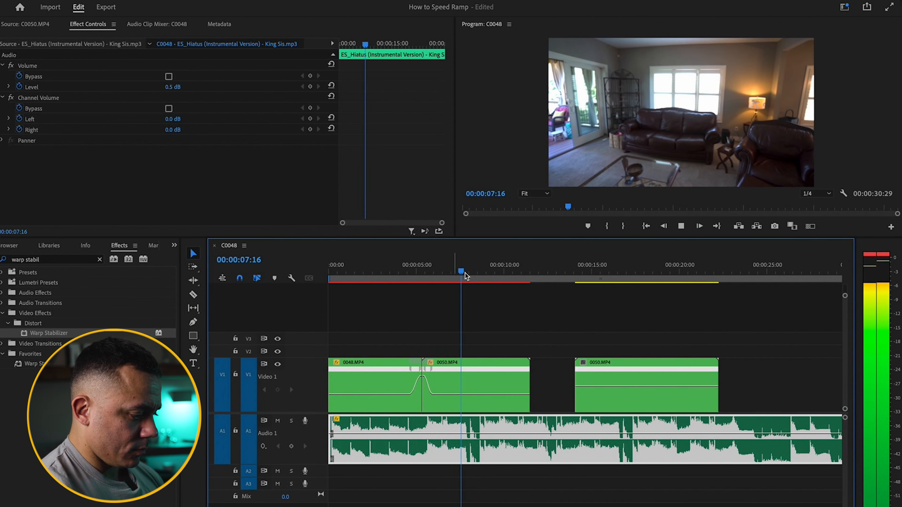
click(681, 227)
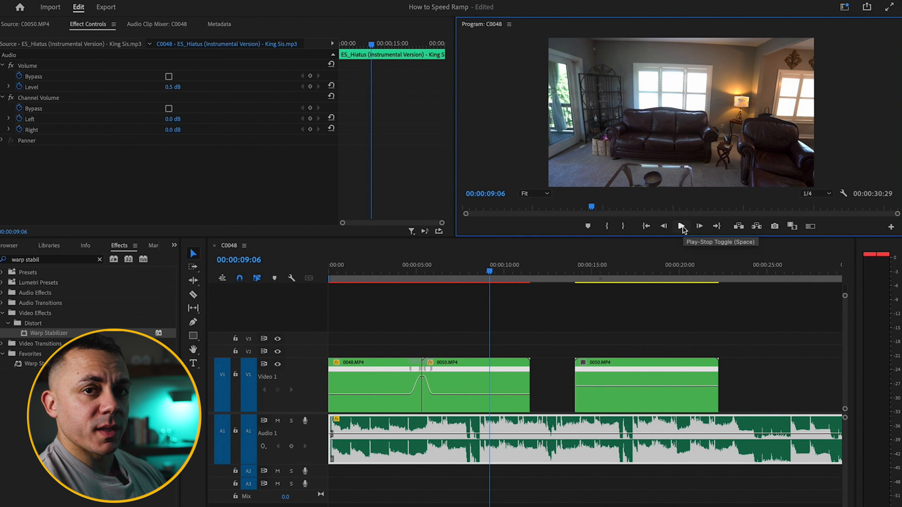
Close the gap before the third clip and build a speed-up ramp from about 00:00:09:06 to the end of the second clip
drag(602, 381, 557, 380)
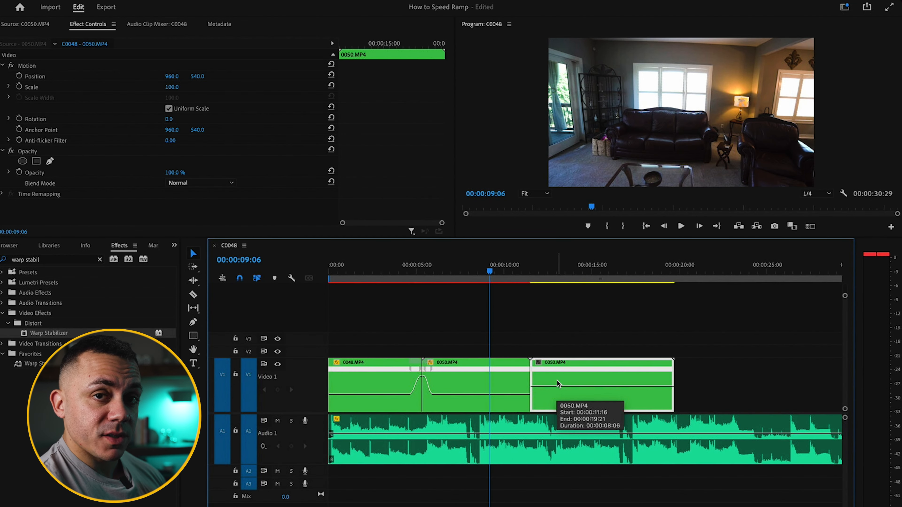
key(p)
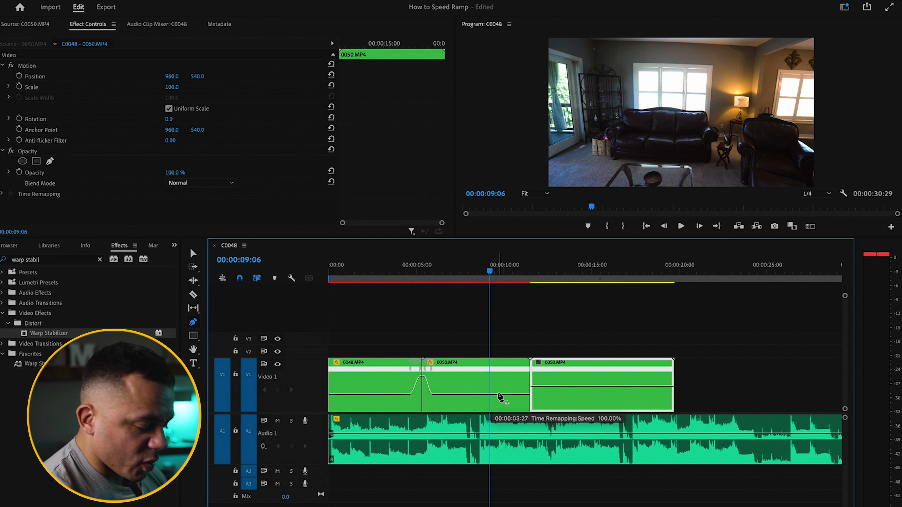
click(490, 394)
key(v)
drag(508, 395, 507, 379)
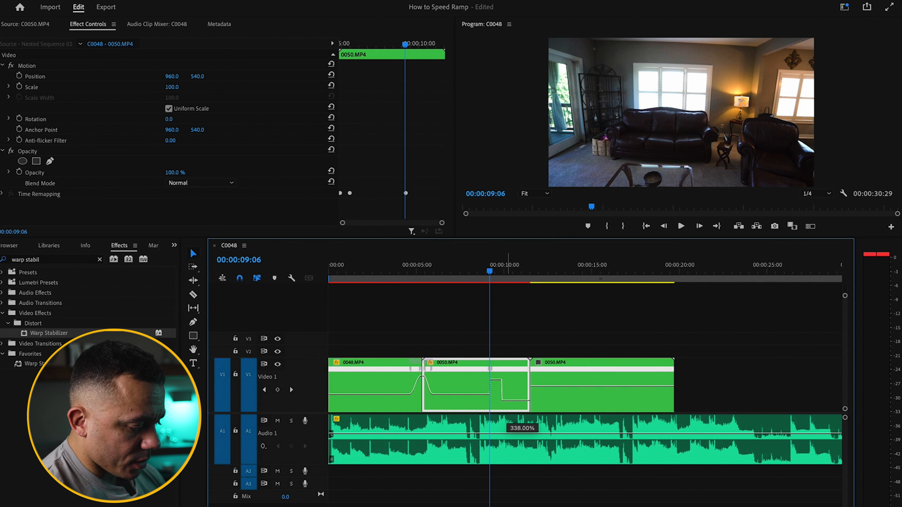
drag(507, 380, 507, 379)
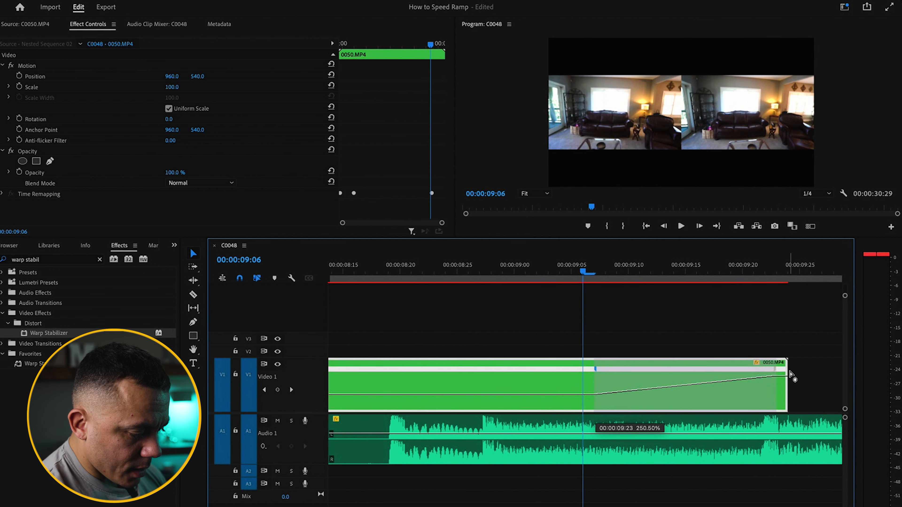
drag(789, 372, 790, 372)
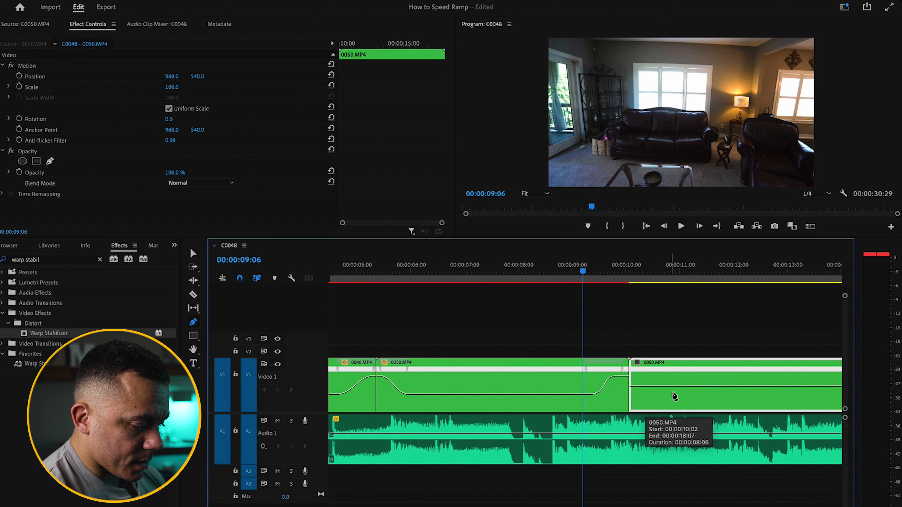
Add a speed keyframe about one second into the third clip and raise the speed before it to 400%
click(686, 386)
key(v)
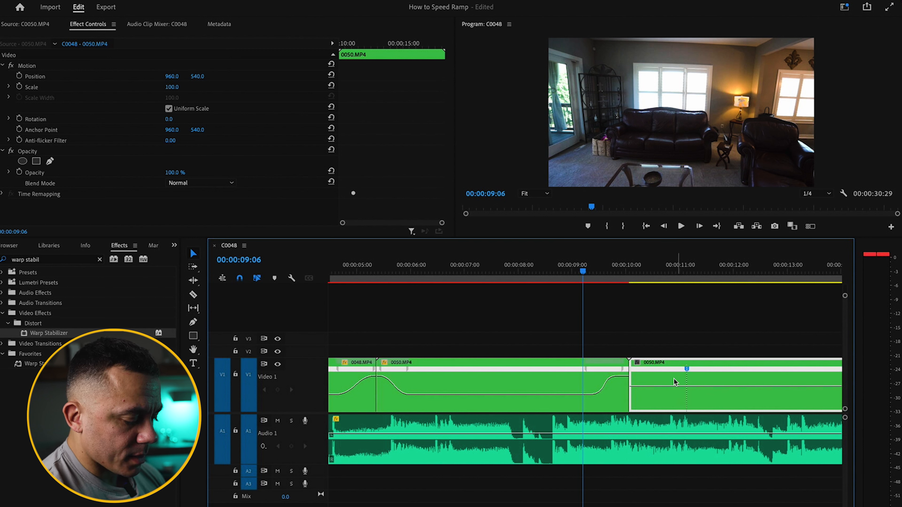
drag(663, 392, 663, 376)
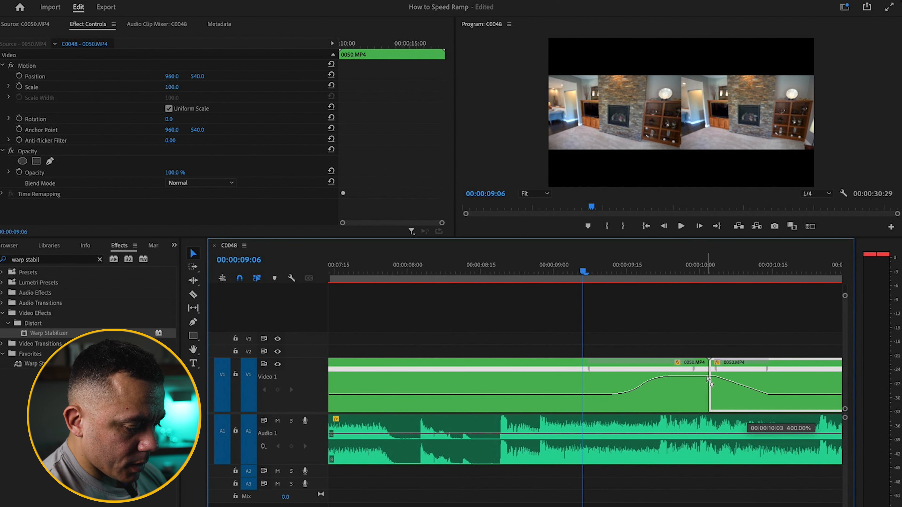
Spread the third clip's speed keyframe into a ramp starting near the cut and bend it into a smooth S-curve
drag(708, 381, 706, 381)
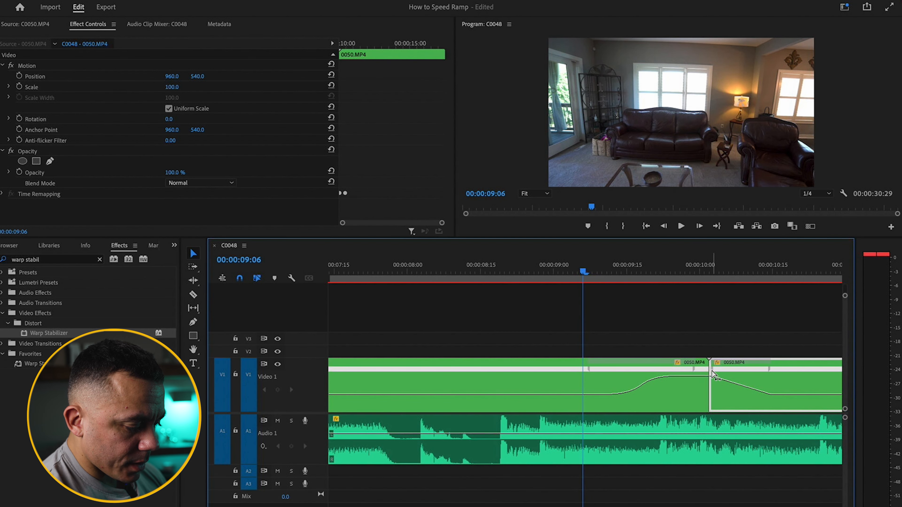
click(742, 396)
drag(772, 395, 798, 389)
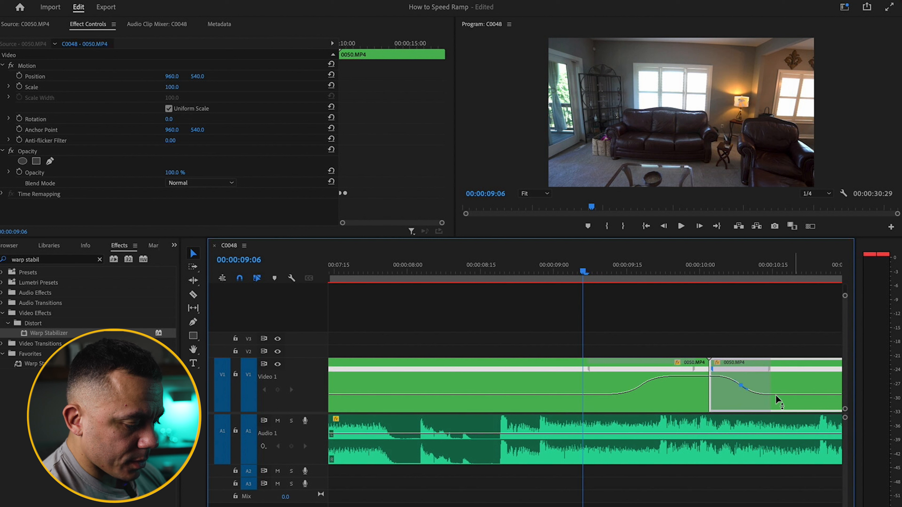
Play the sequence from about six seconds, within the second clip, through the second cut to check its speed ramp
key(minus)
key(minus)
key(minus)
key(minus)
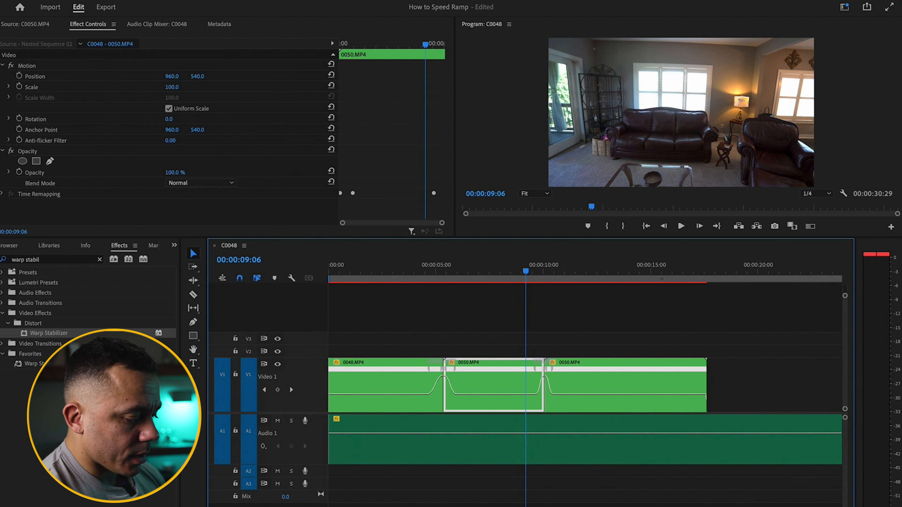
key(equal)
key(equal)
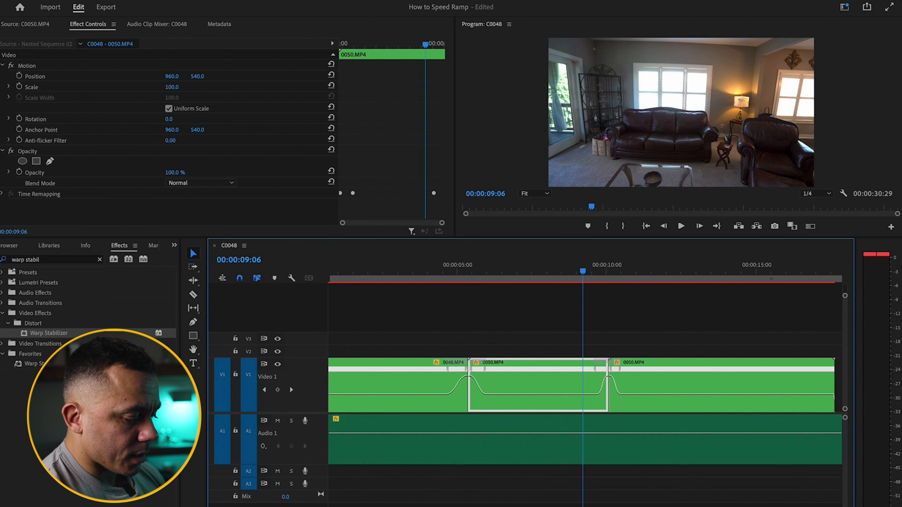
key(equal)
key(equal)
drag(583, 267, 461, 280)
key(space)
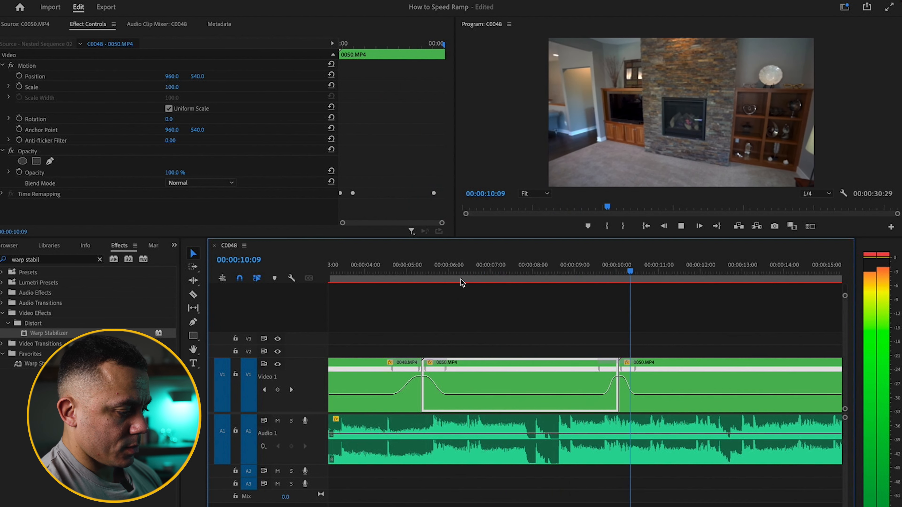
key(space)
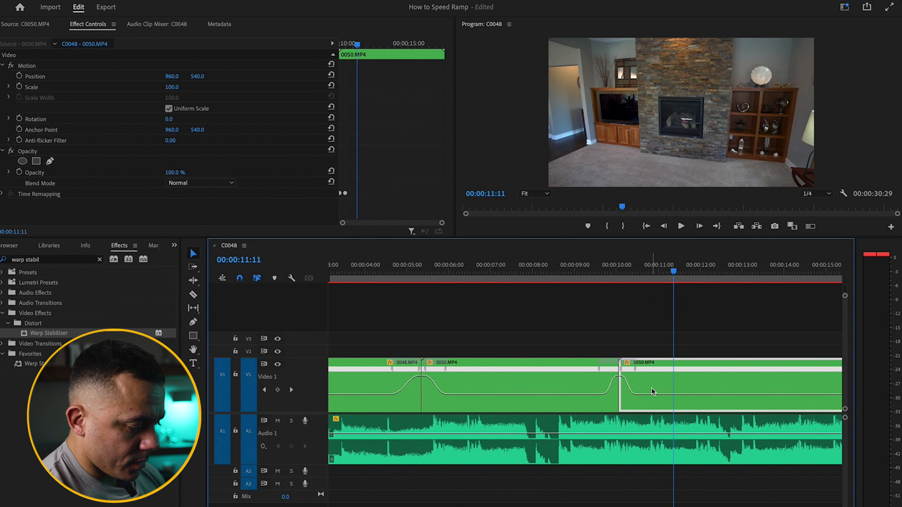
Lengthen the speed ramps on both sides of the second cut and keep their curves smooth
click(635, 370)
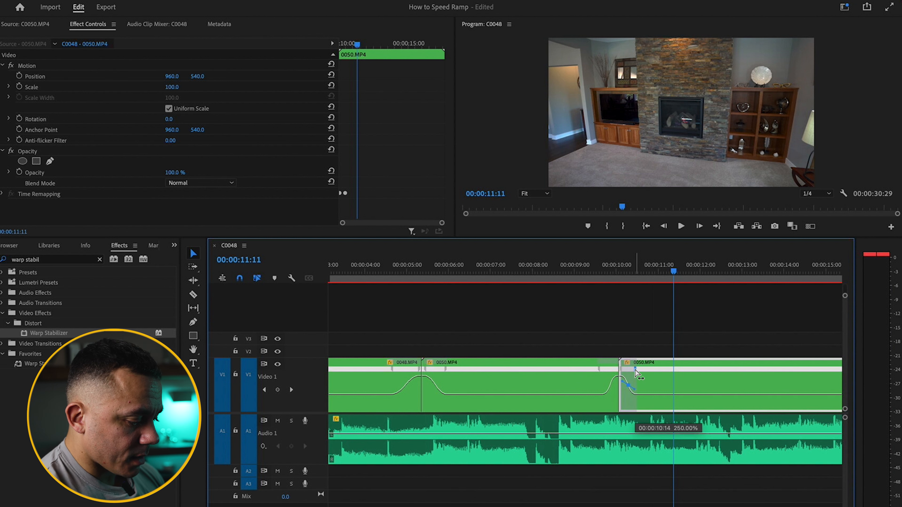
drag(636, 371, 617, 378)
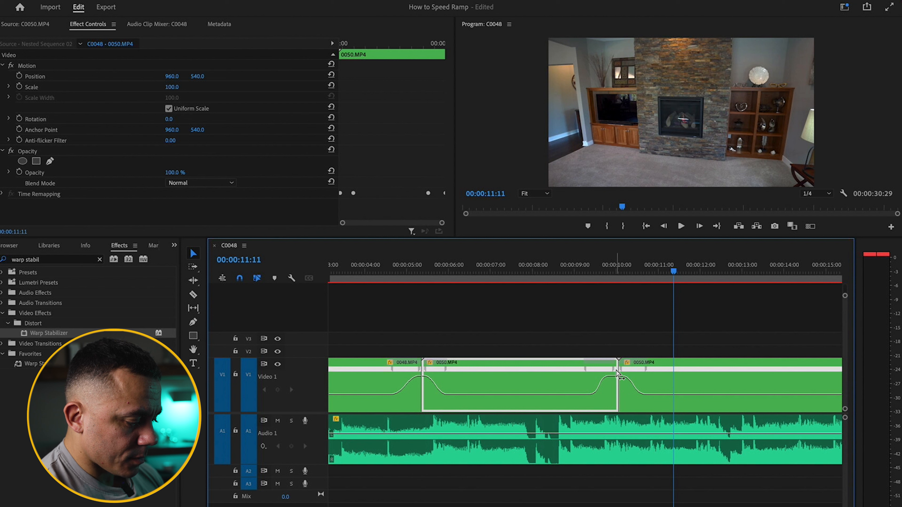
click(617, 375)
click(595, 391)
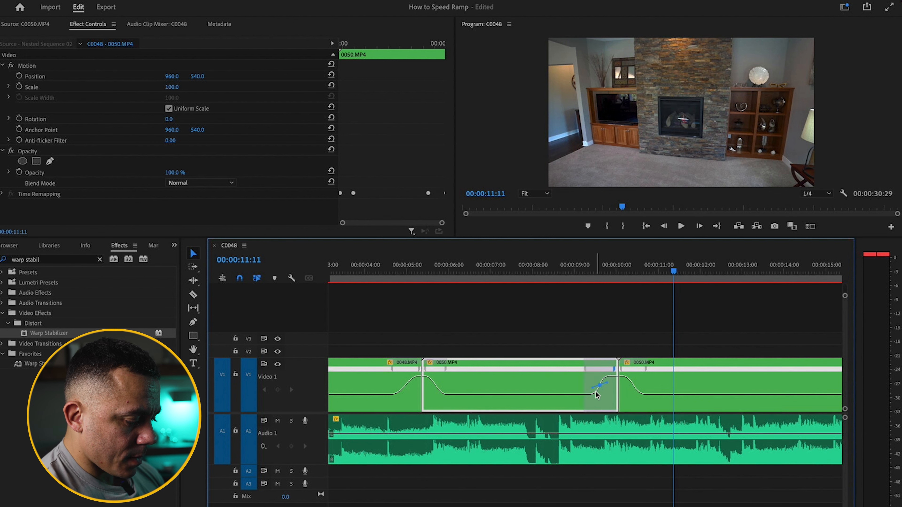
drag(594, 391, 618, 402)
click(634, 385)
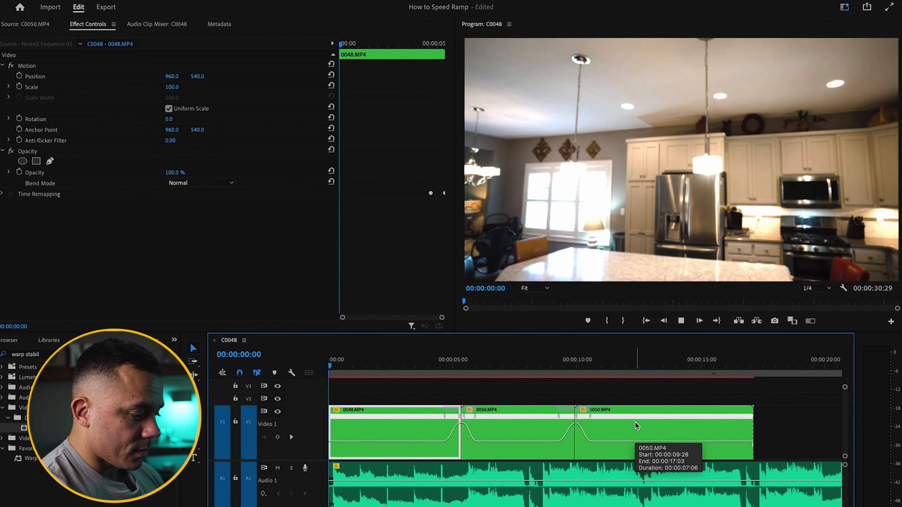
Play the sequence from the start through both speed-ramped cuts, and return the playhead to 00:00:00:00
key(space)
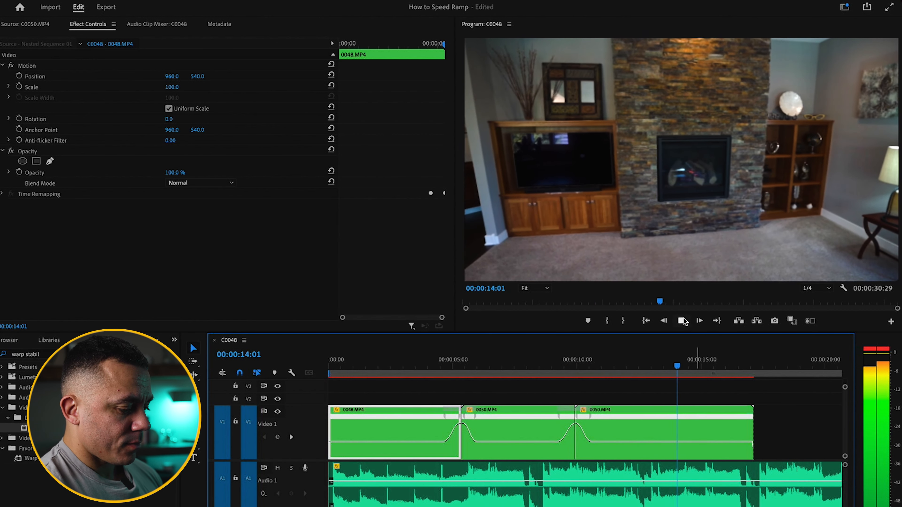
click(646, 321)
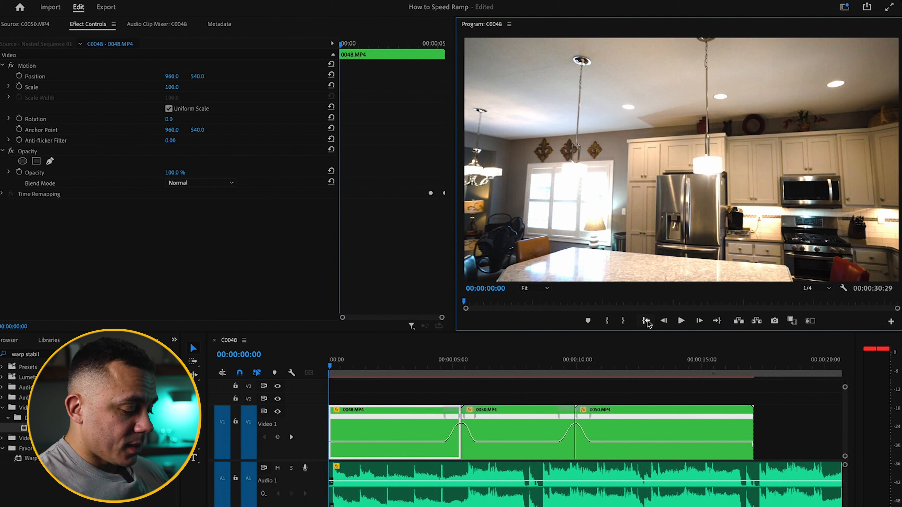